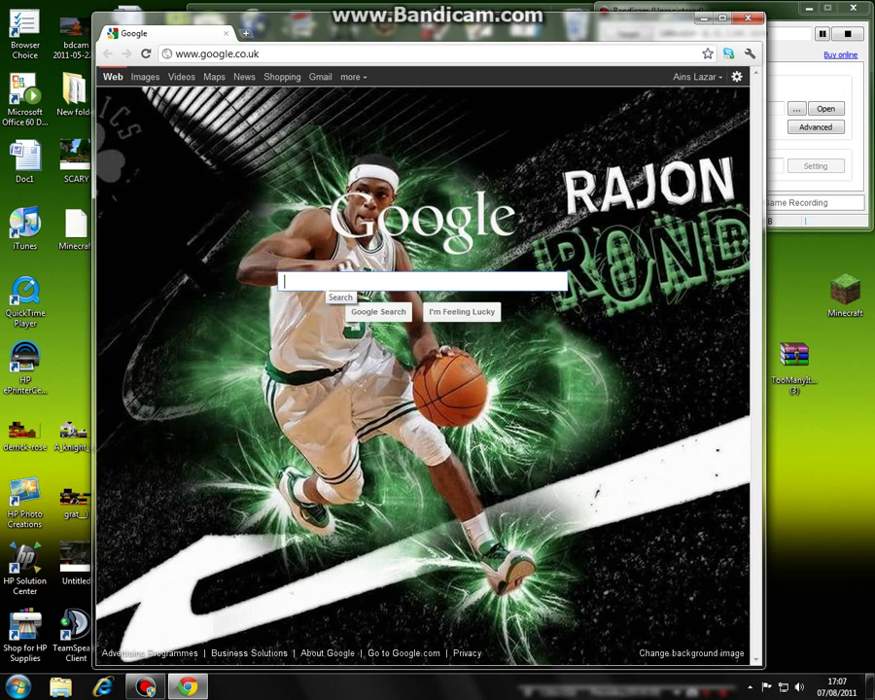
Google 'single player commands' and open the '[1.7.3] Single Player Commands' forum result.
{"action": "type", "text": "single p"}
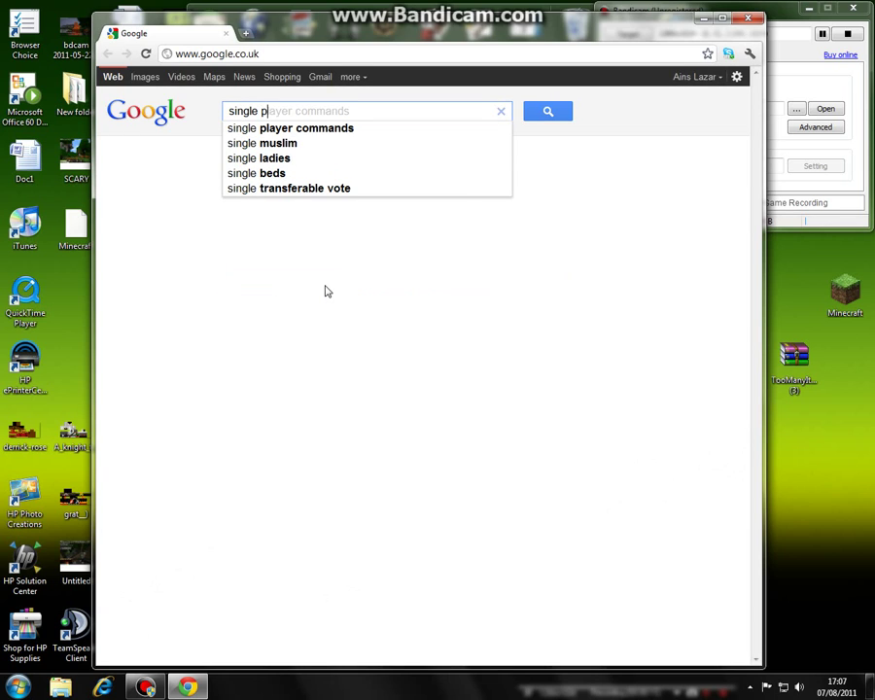
{"action": "type", "text": "layer commands"}
{"action": "key", "text": "Return"}
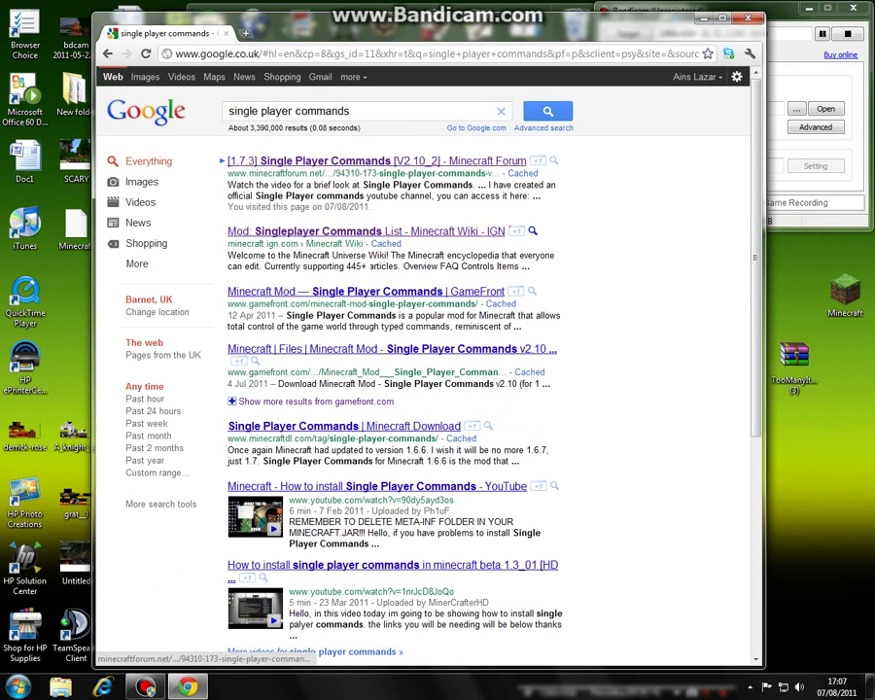
{"action": "left_click", "coordinate": [330, 162]}
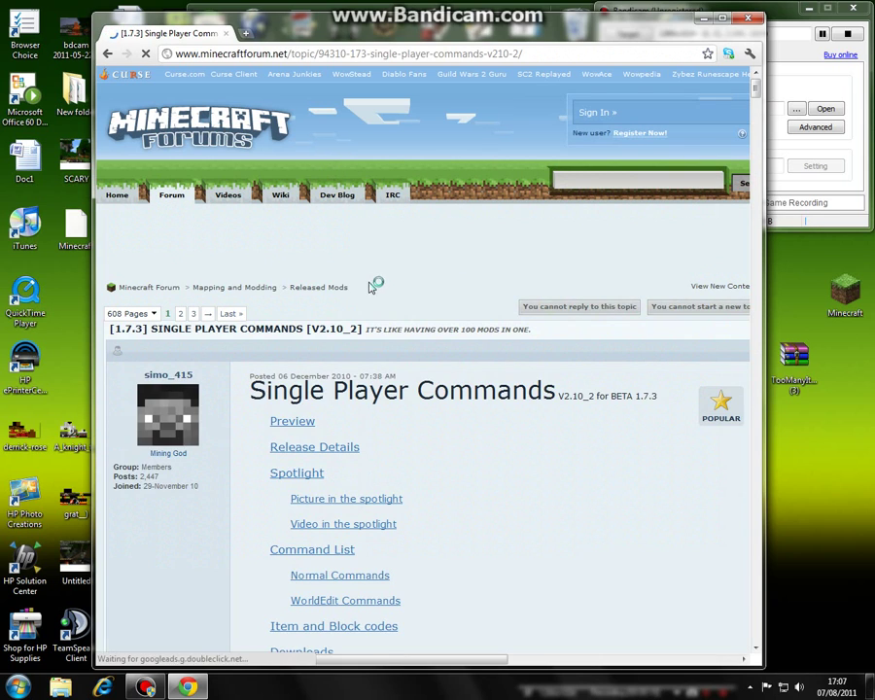
Jump to the thread's Downloads section and start the preferred V2.10_2 download.
{"action": "scroll", "coordinate": [377, 292], "scroll_direction": "down", "scroll_amount": 1}
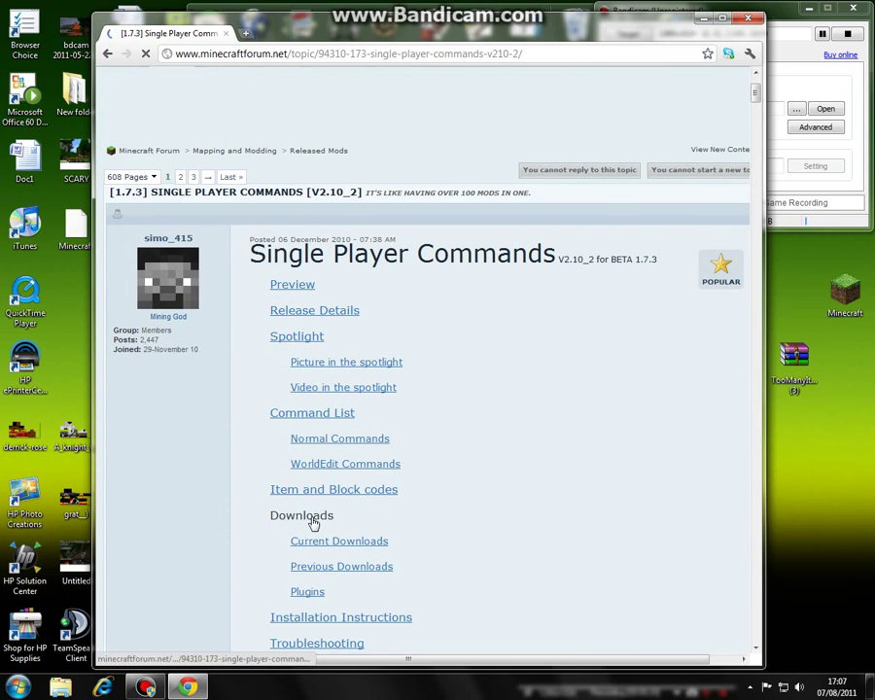
{"action": "left_click", "coordinate": [311, 516]}
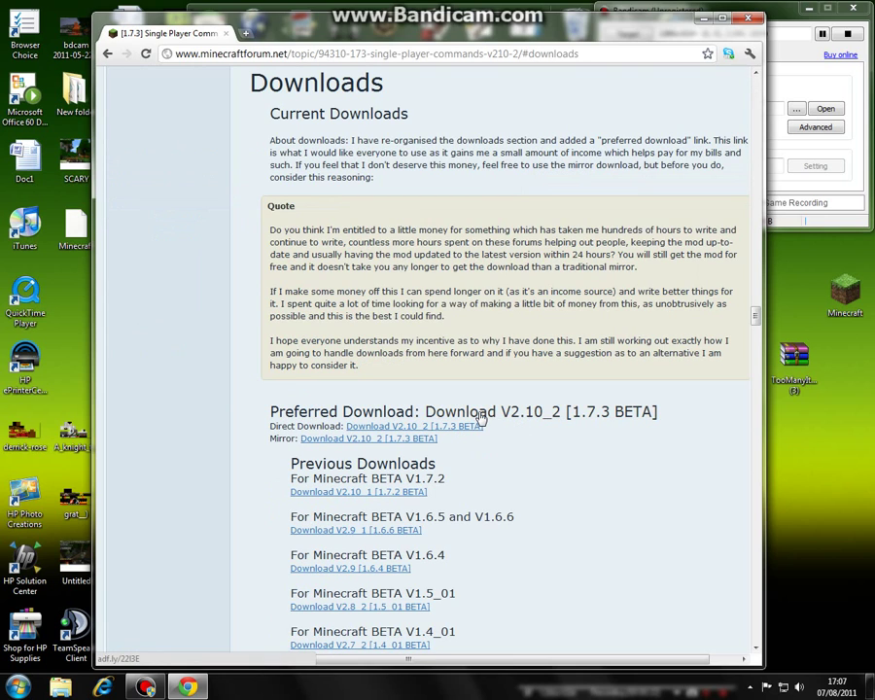
{"action": "left_click_drag", "start_coordinate": [286, 113], "coordinate": [352, 112]}
{"action": "left_click", "coordinate": [480, 269]}
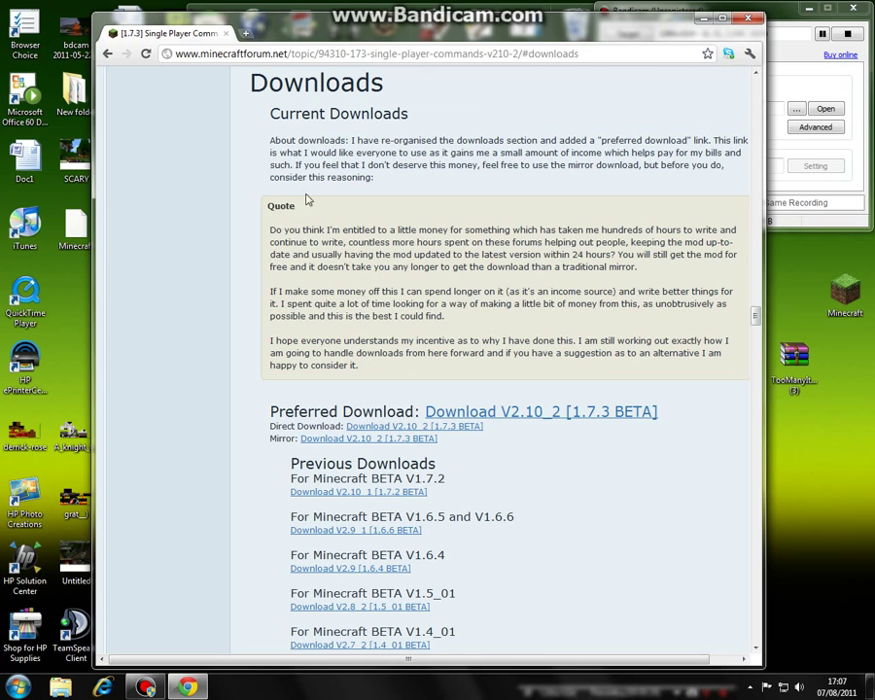
{"action": "left_click", "coordinate": [581, 411]}
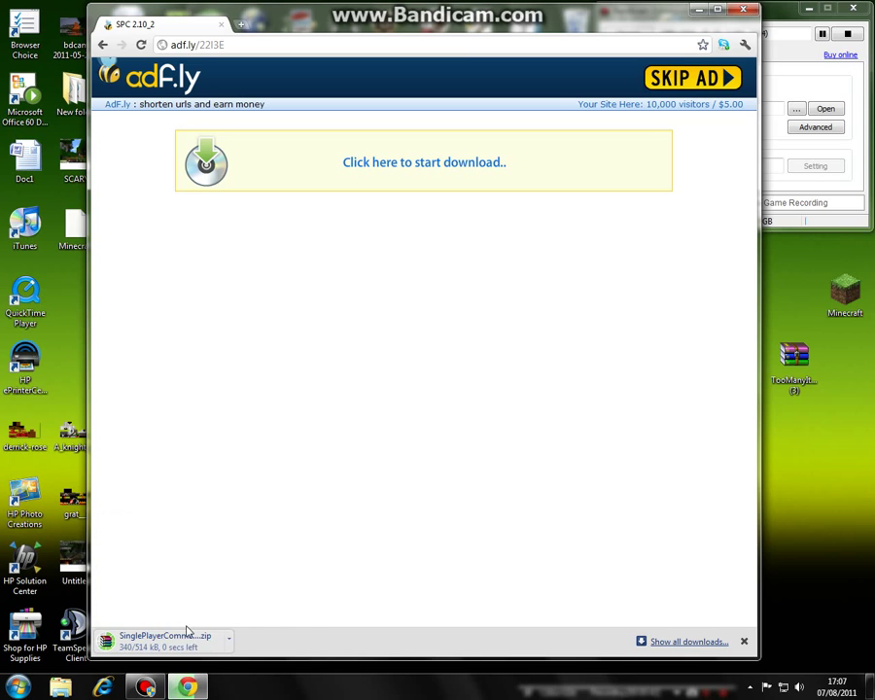
Save the SinglePlayerCommands zip to the desktop, close Chrome, and open it in WinRAR docked right.
{"action": "left_click_drag", "start_coordinate": [133, 649], "coordinate": [804, 444]}
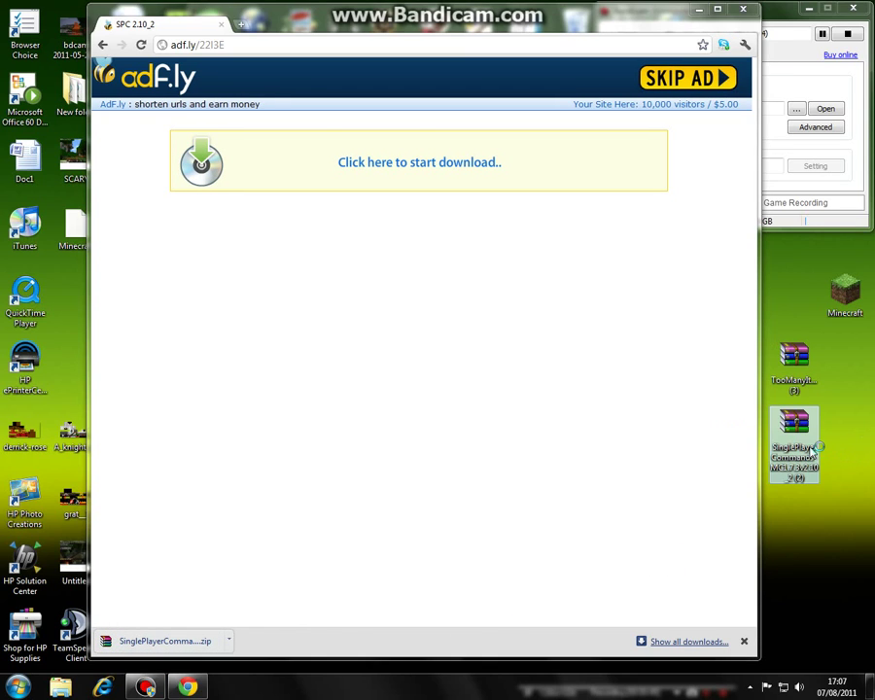
{"action": "left_click", "coordinate": [736, 11]}
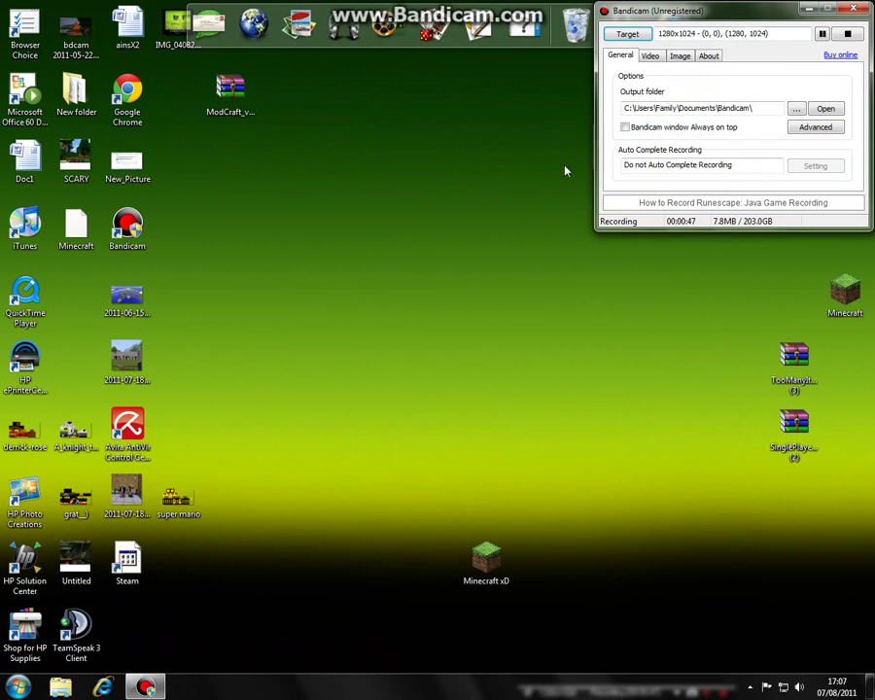
{"action": "double_click", "coordinate": [804, 439]}
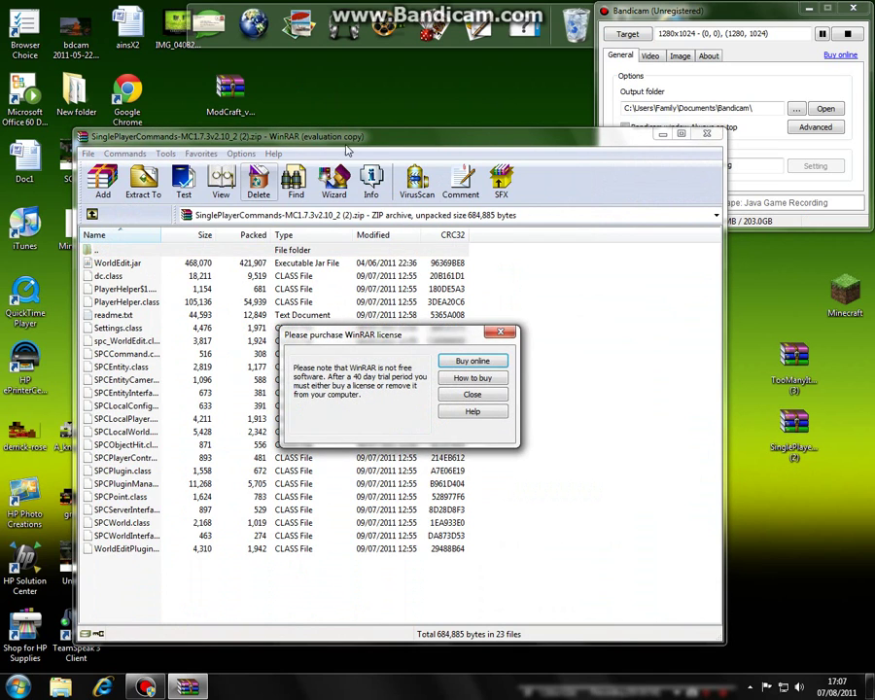
{"action": "left_click", "coordinate": [502, 333]}
{"action": "left_click_drag", "start_coordinate": [443, 146], "coordinate": [874, 156]}
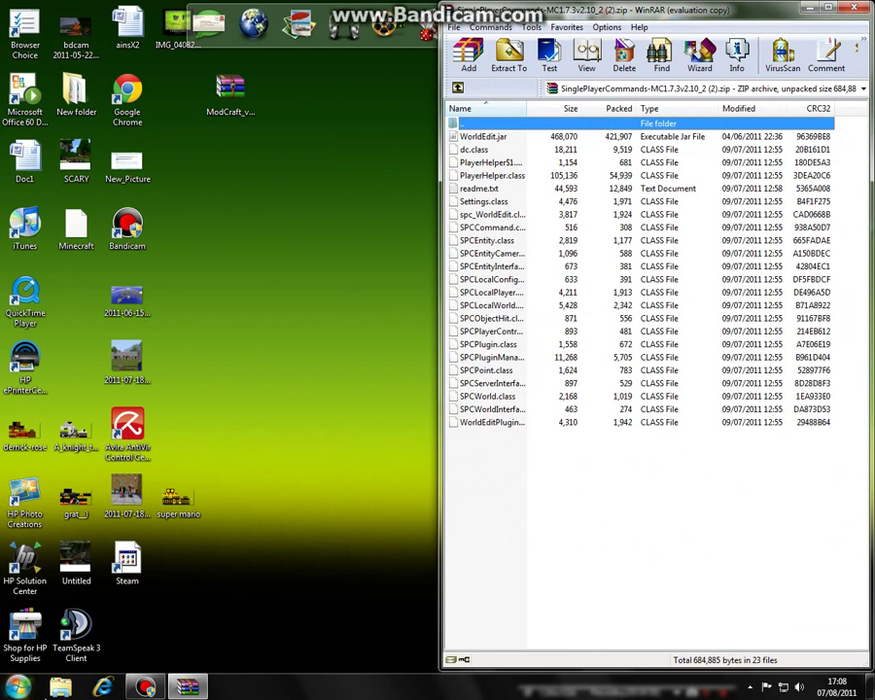
{"action": "left_click", "coordinate": [19, 686]}
Use Run with %appdata% to browse into the .minecraft bin folder.
{"action": "type", "text": "run"}
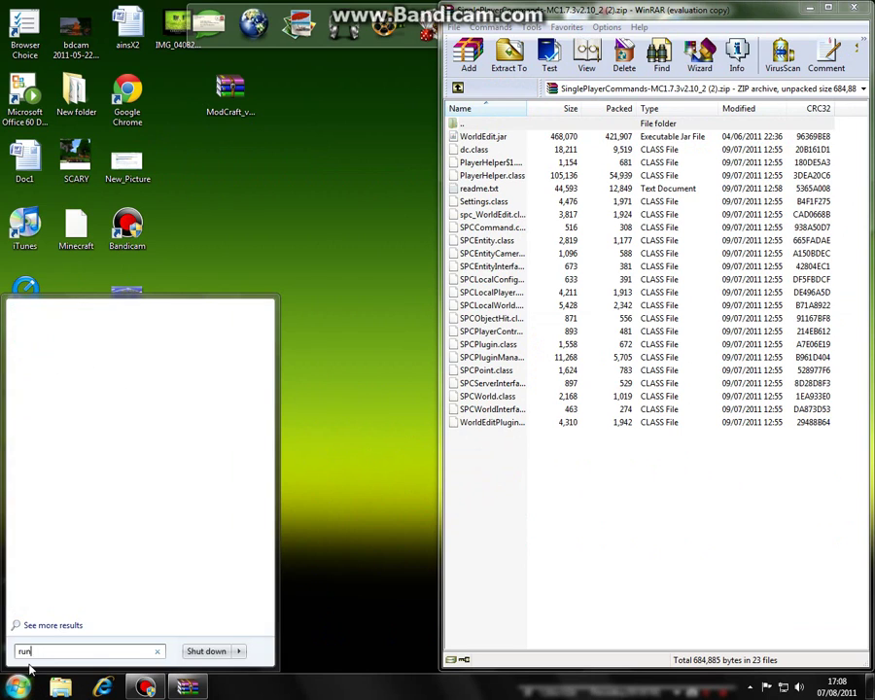
{"action": "left_click", "coordinate": [59, 343]}
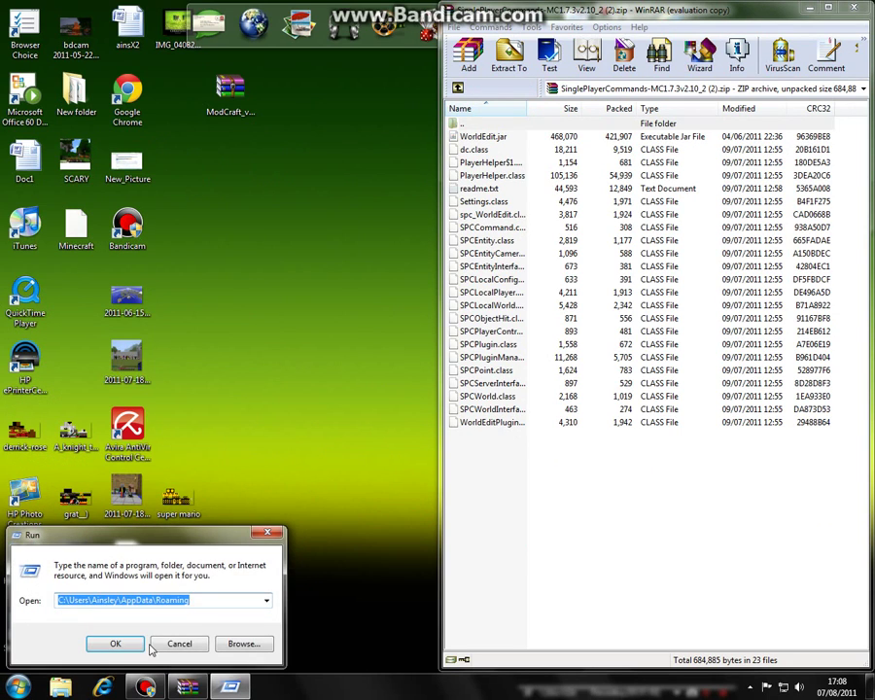
{"action": "key", "text": "Return"}
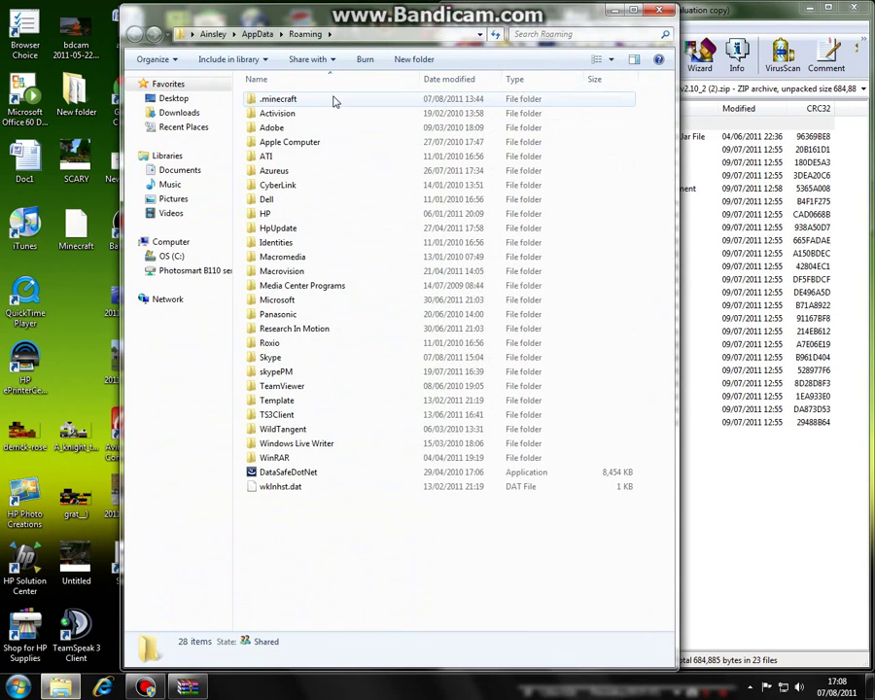
{"action": "double_click", "coordinate": [334, 101]}
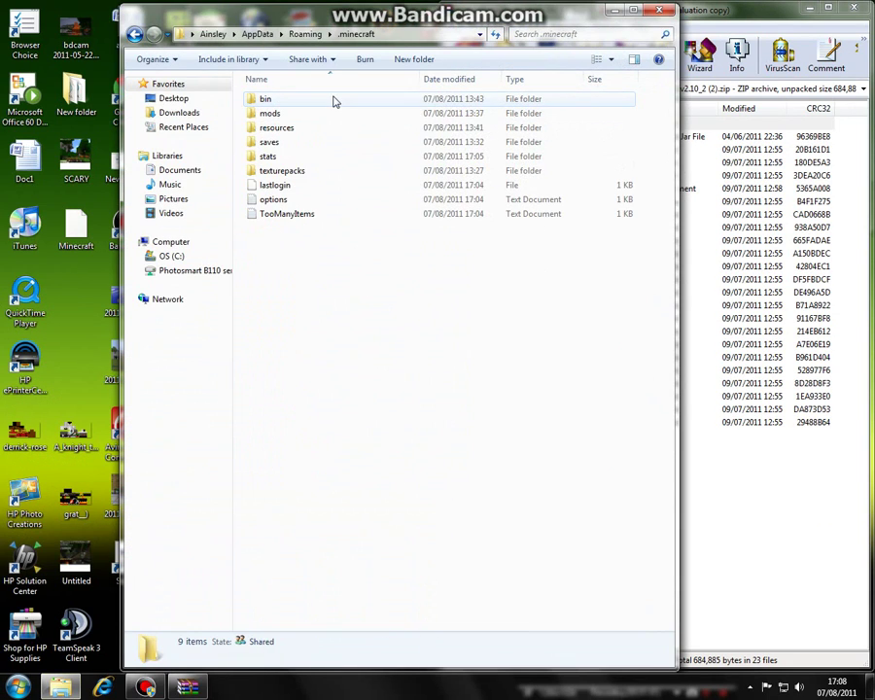
{"action": "left_click_drag", "start_coordinate": [392, 22], "coordinate": [68, 82]}
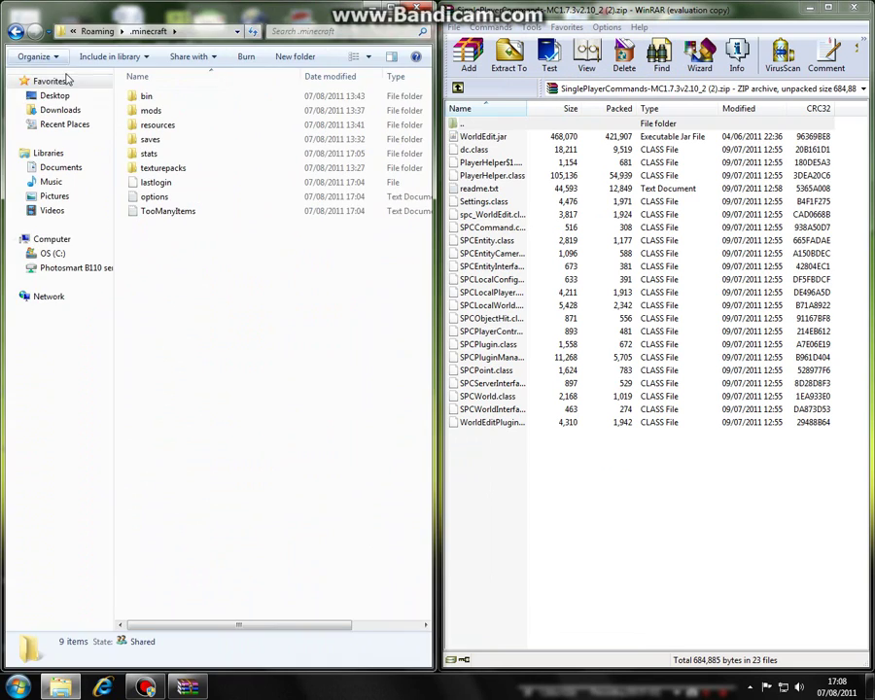
{"action": "double_click", "coordinate": [179, 97]}
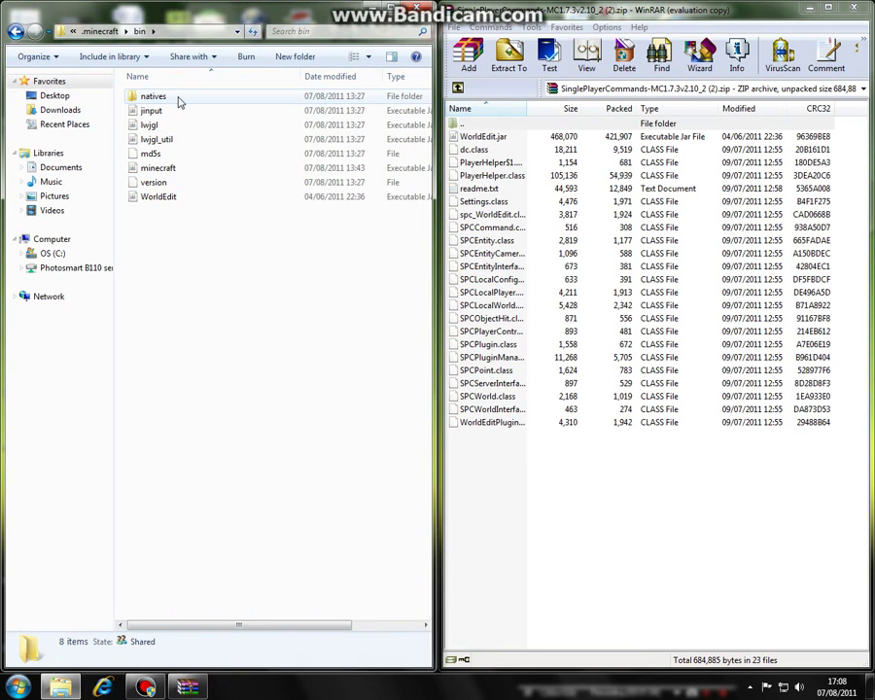
Open minecraft.jar with the WinRAR archiver and dock it to the left half.
{"action": "right_click", "coordinate": [184, 169]}
{"action": "mouse_move", "coordinate": [243, 224]}
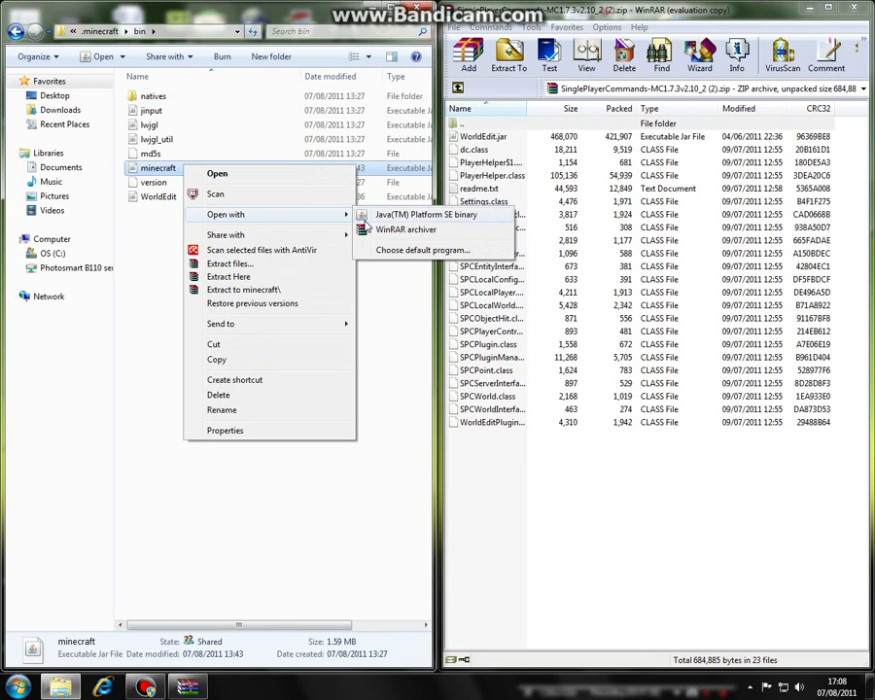
{"action": "left_click", "coordinate": [389, 230]}
{"action": "left_click_drag", "start_coordinate": [427, 136], "coordinate": [2, 131]}
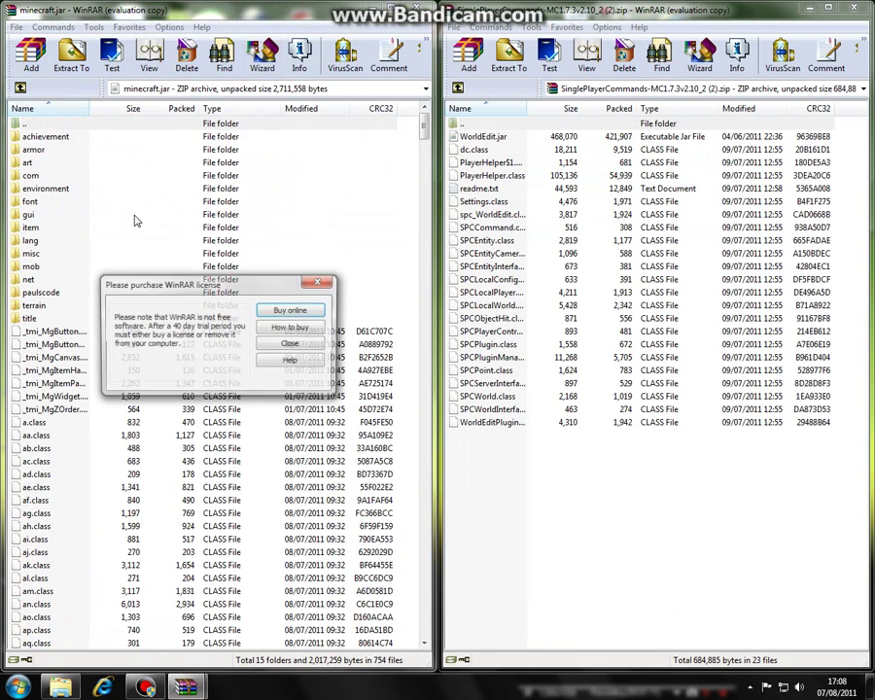
Select Settings.class through WorldEditPlugin in the mod zip, then abandon adding them to minecraft.jar.
{"action": "left_click", "coordinate": [306, 285]}
{"action": "left_click_drag", "start_coordinate": [685, 531], "coordinate": [659, 210]}
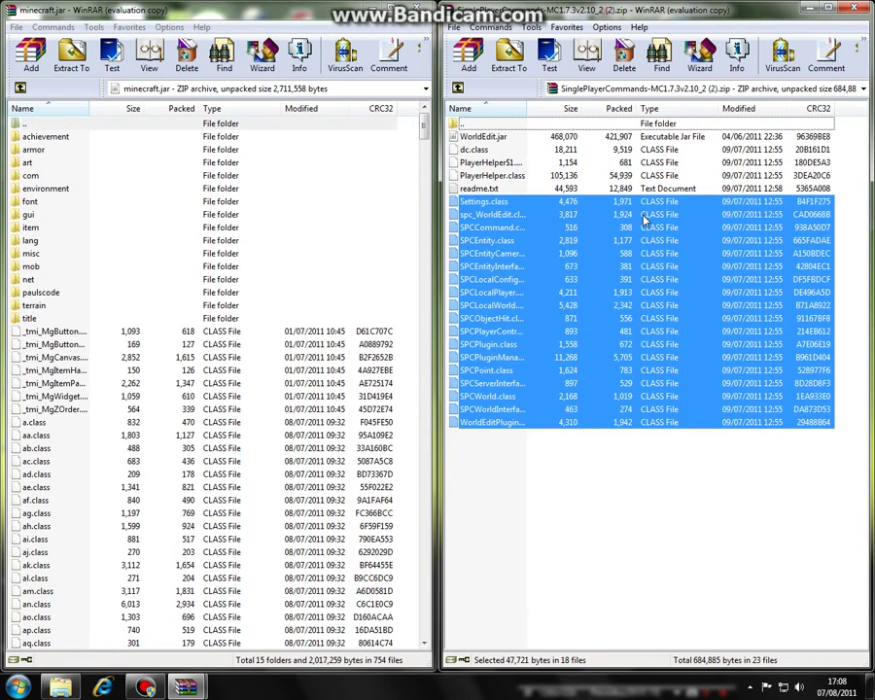
{"action": "left_click", "coordinate": [549, 474]}
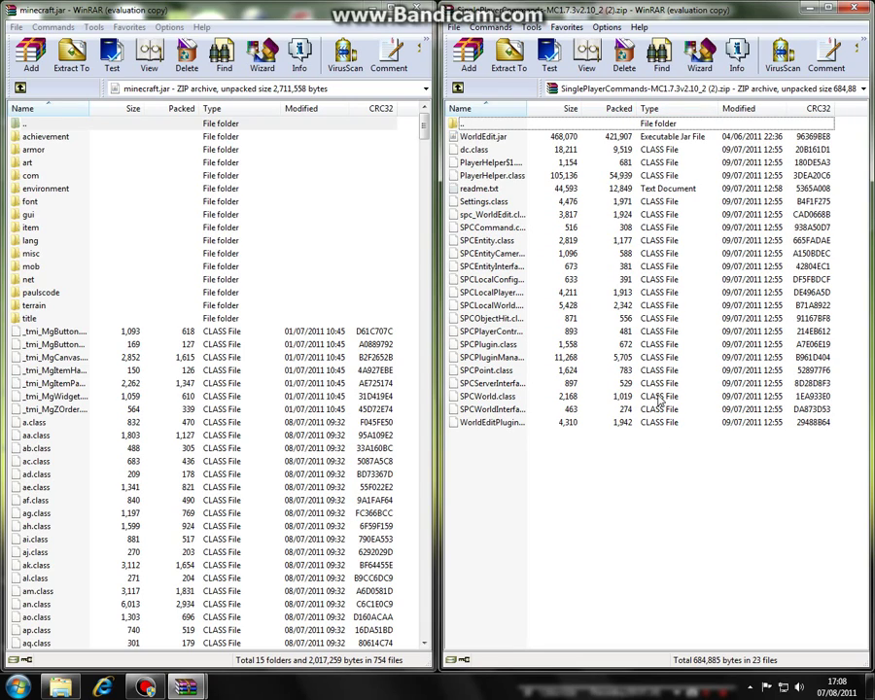
{"action": "left_click_drag", "start_coordinate": [661, 486], "coordinate": [249, 360]}
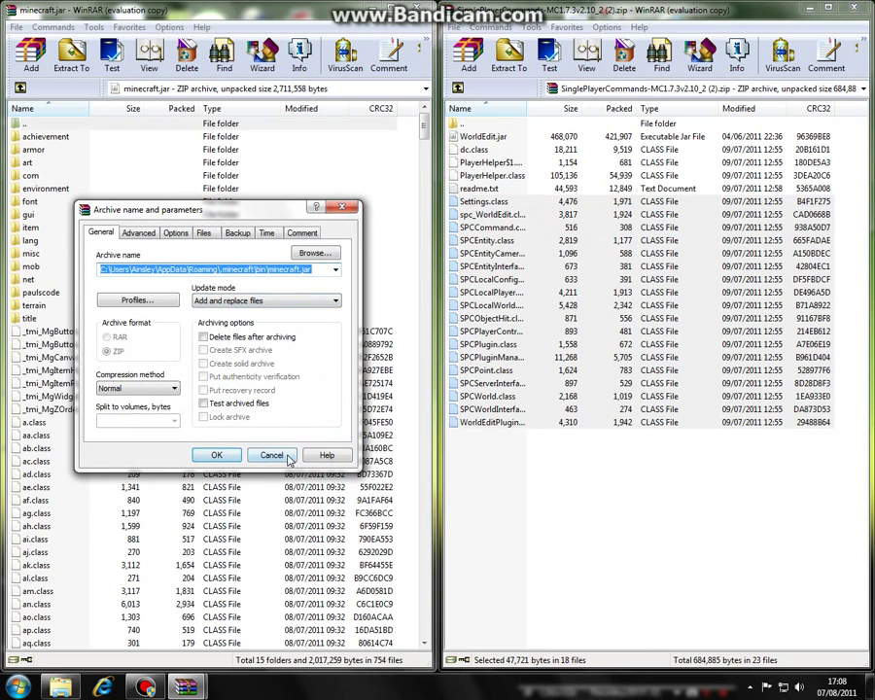
{"action": "left_click", "coordinate": [271, 455]}
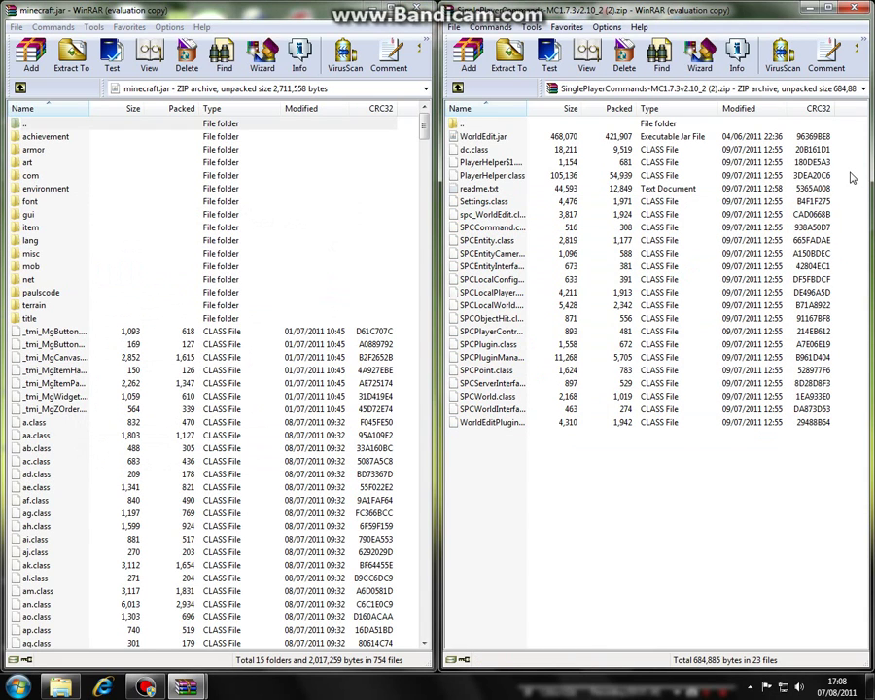
Add dc.class and the two PlayerHelper class files into minecraft.jar, then go up to bin.
{"action": "left_click_drag", "start_coordinate": [851, 177], "coordinate": [742, 151]}
{"action": "left_click_drag", "start_coordinate": [677, 165], "coordinate": [322, 260]}
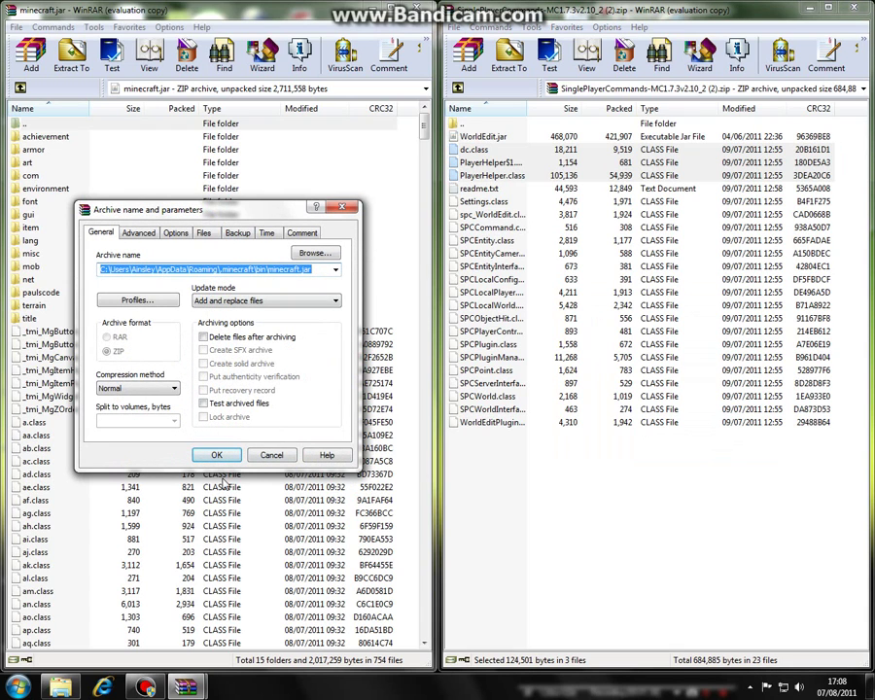
{"action": "left_click", "coordinate": [219, 457]}
{"action": "left_click", "coordinate": [625, 489]}
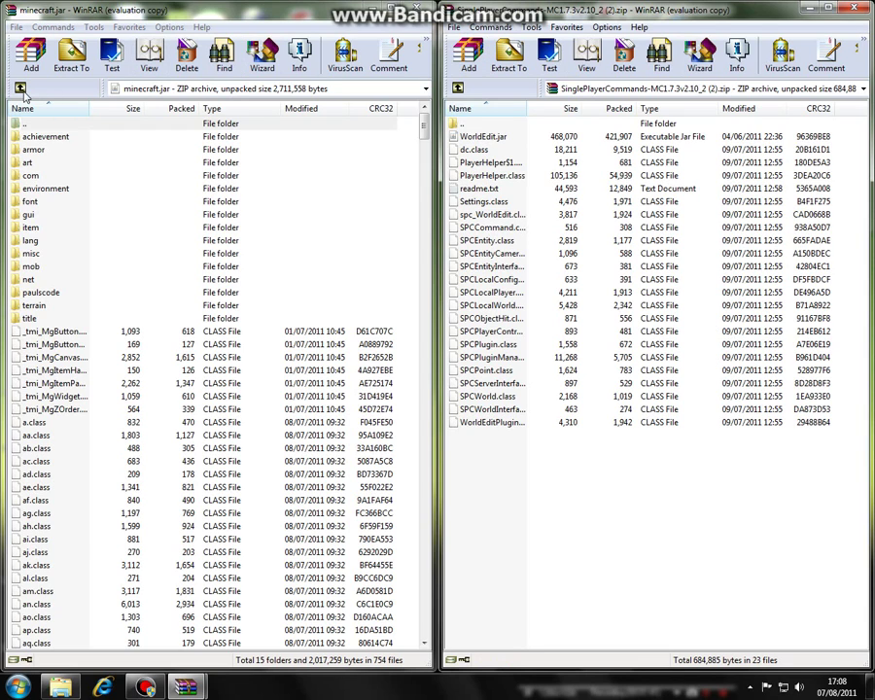
{"action": "left_click", "coordinate": [20, 89]}
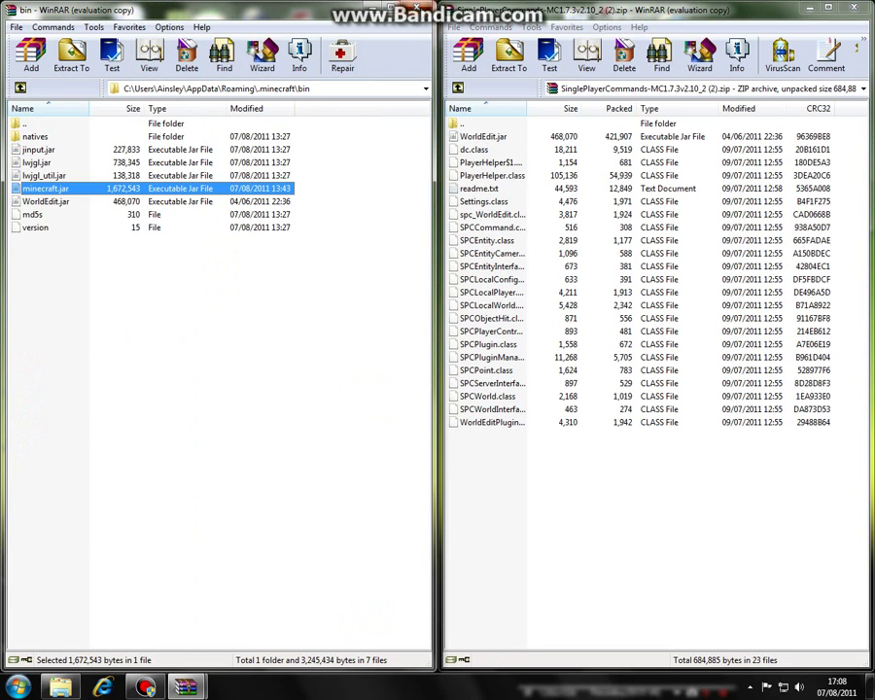
Close the archive, reopen bin, and try copying WorldEdit.jar there, keeping the existing copy.
{"action": "key", "text": "alt+F4"}
{"action": "left_click", "coordinate": [16, 31]}
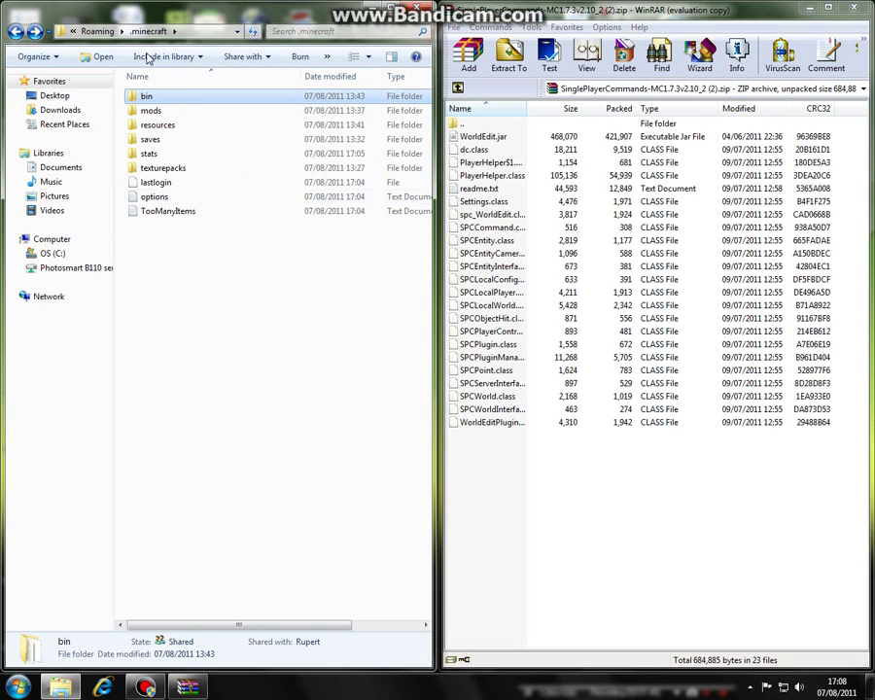
{"action": "double_click", "coordinate": [146, 98]}
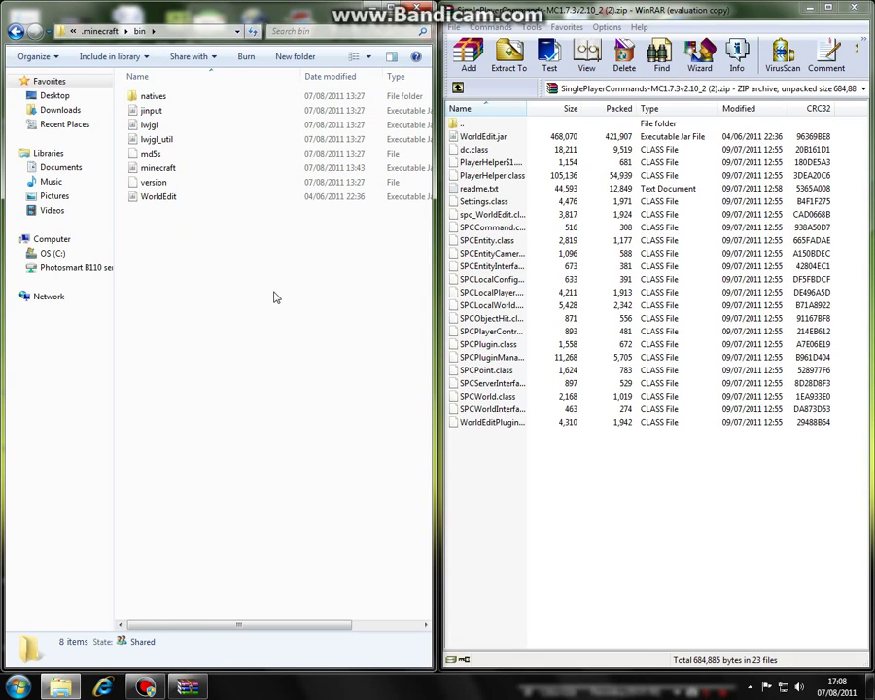
{"action": "left_click", "coordinate": [480, 141]}
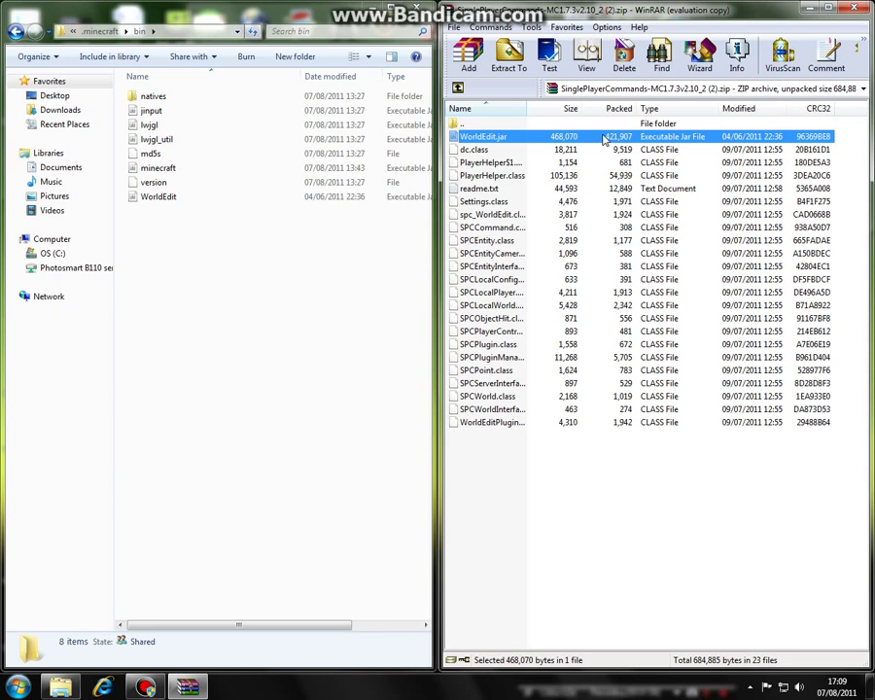
{"action": "left_click_drag", "start_coordinate": [608, 144], "coordinate": [227, 214]}
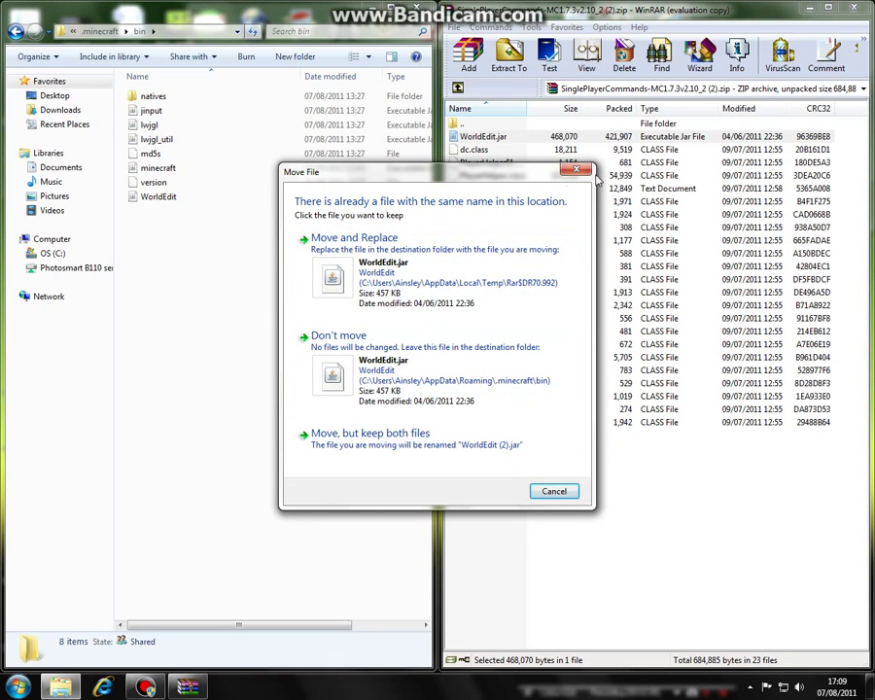
{"action": "left_click", "coordinate": [379, 340]}
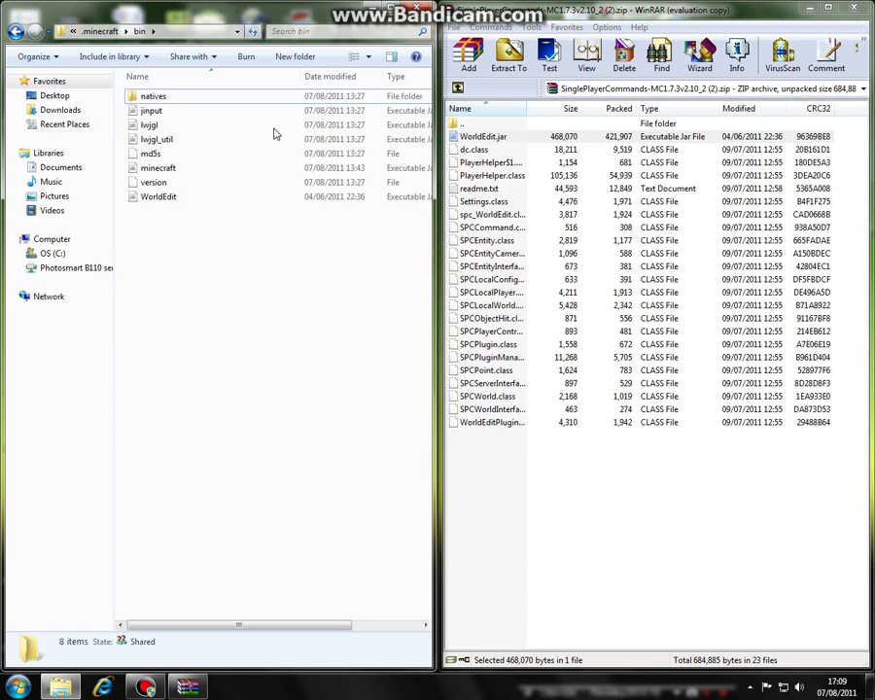
Reopen the bin folder and bring up the minecraft jar's context menu.
{"action": "left_click", "coordinate": [15, 32]}
{"action": "double_click", "coordinate": [189, 94]}
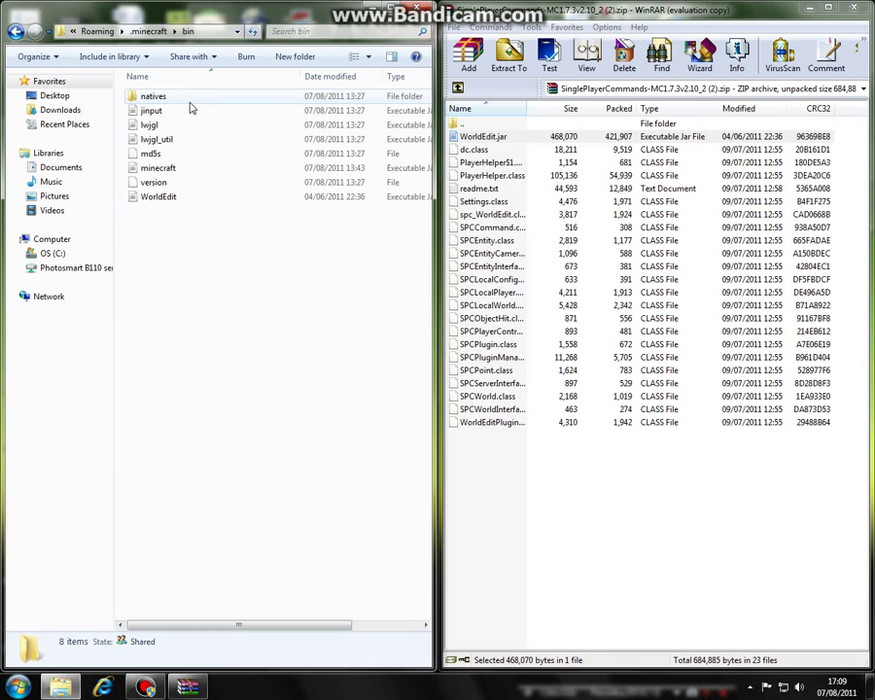
{"action": "right_click", "coordinate": [190, 171]}
{"action": "left_click", "coordinate": [141, 322]}
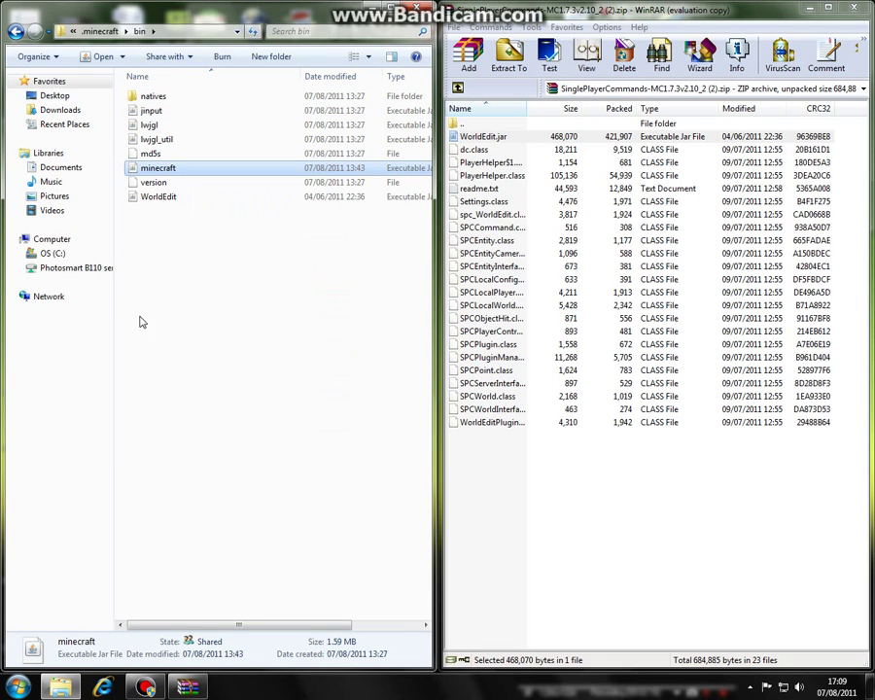
{"action": "left_click", "coordinate": [141, 322]}
{"action": "right_click", "coordinate": [196, 173]}
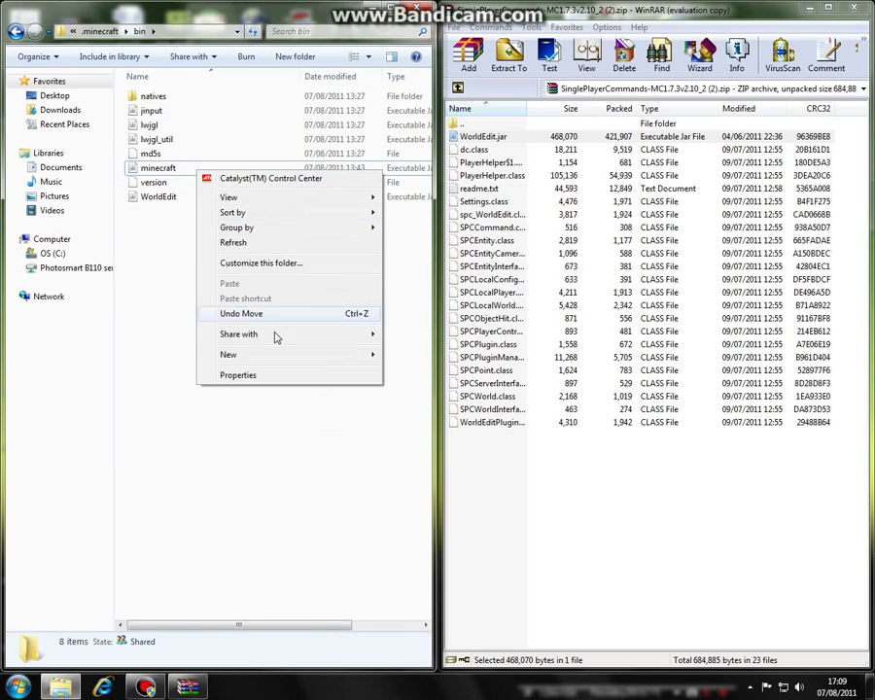
Open minecraft.jar in the WinRAR archiver to check it, then close the archive window.
{"action": "right_click", "coordinate": [173, 171]}
{"action": "mouse_move", "coordinate": [238, 218]}
{"action": "left_click", "coordinate": [381, 233]}
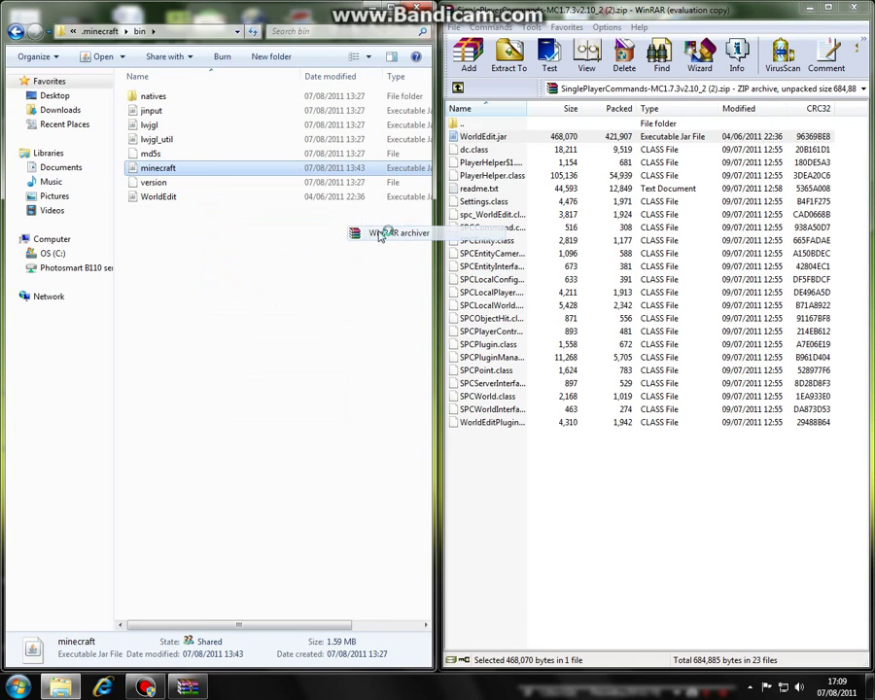
{"action": "left_click_drag", "start_coordinate": [482, 141], "coordinate": [326, 157]}
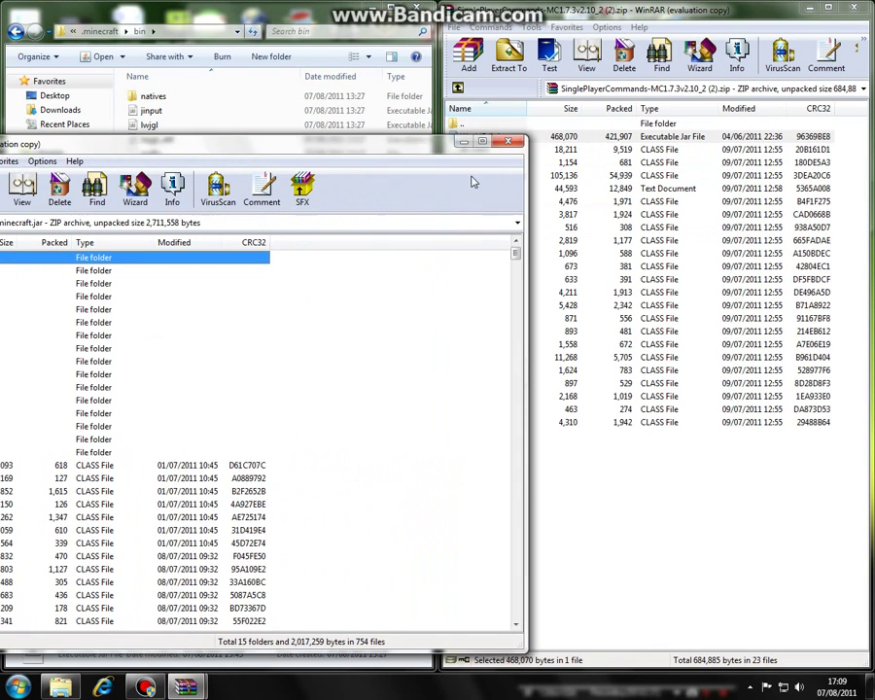
{"action": "left_click", "coordinate": [311, 330]}
{"action": "left_click", "coordinate": [507, 141]}
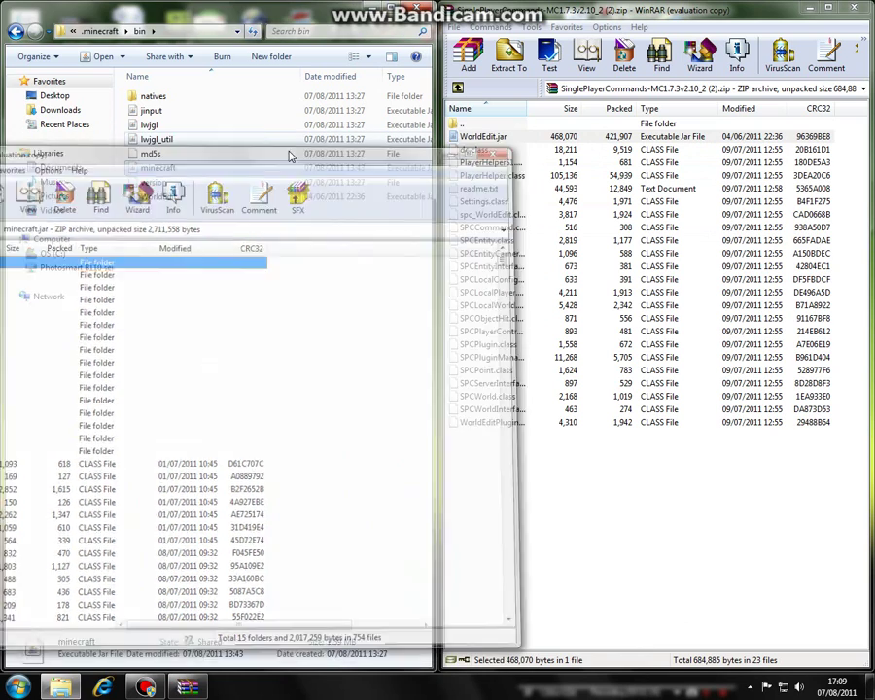
Select the WorldEdit and minecraft files, then close the bin folder window to reveal the desktop.
{"action": "left_click", "coordinate": [525, 141]}
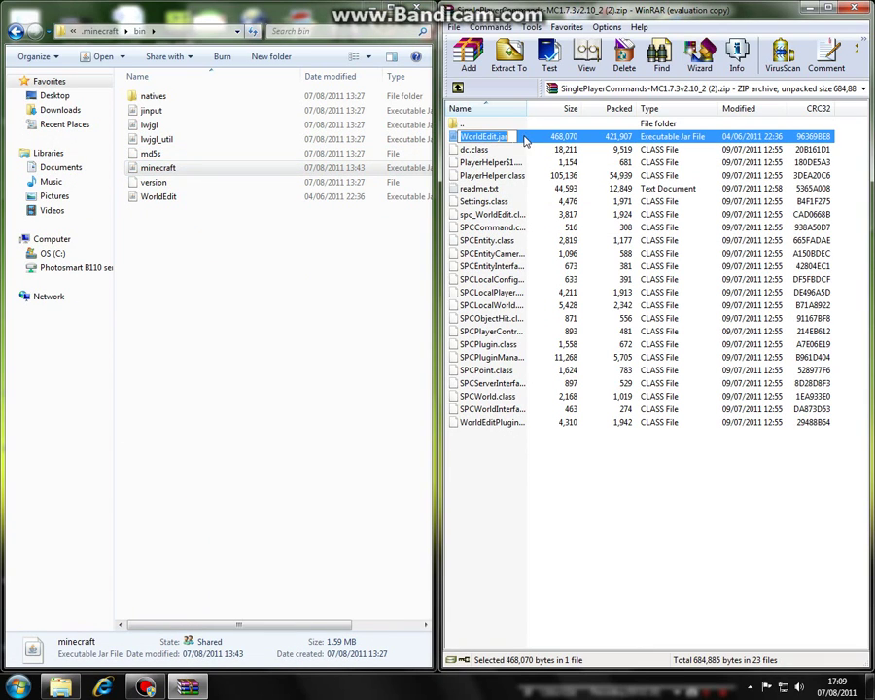
{"action": "left_click", "coordinate": [225, 201]}
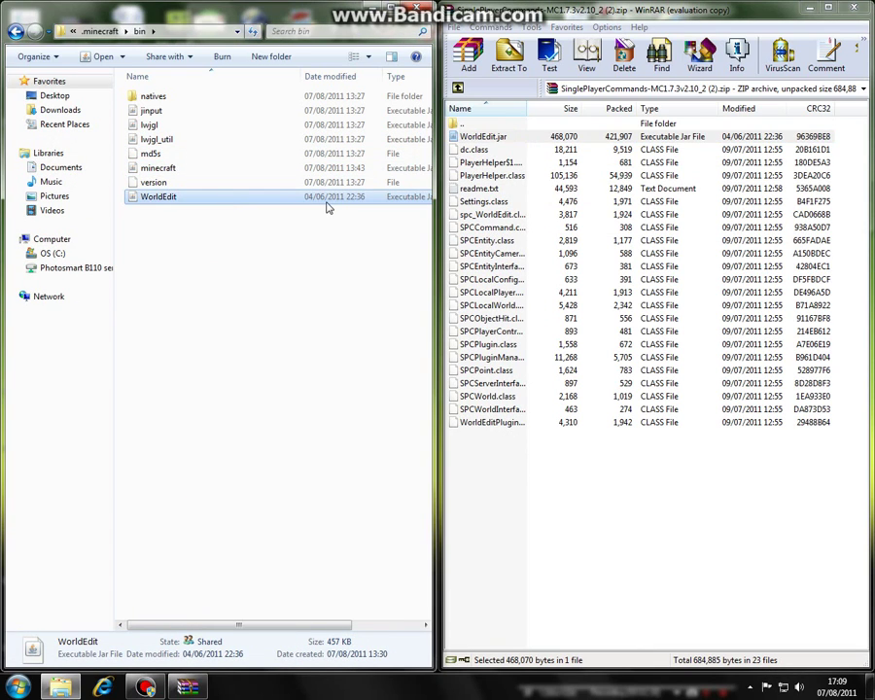
{"action": "left_click", "coordinate": [178, 171]}
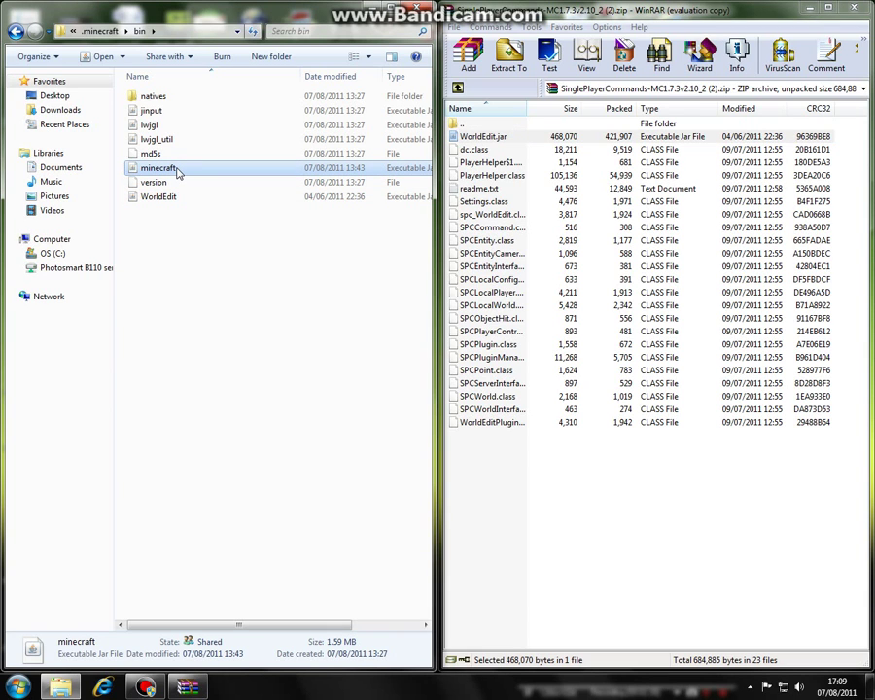
{"action": "left_click", "coordinate": [424, 7]}
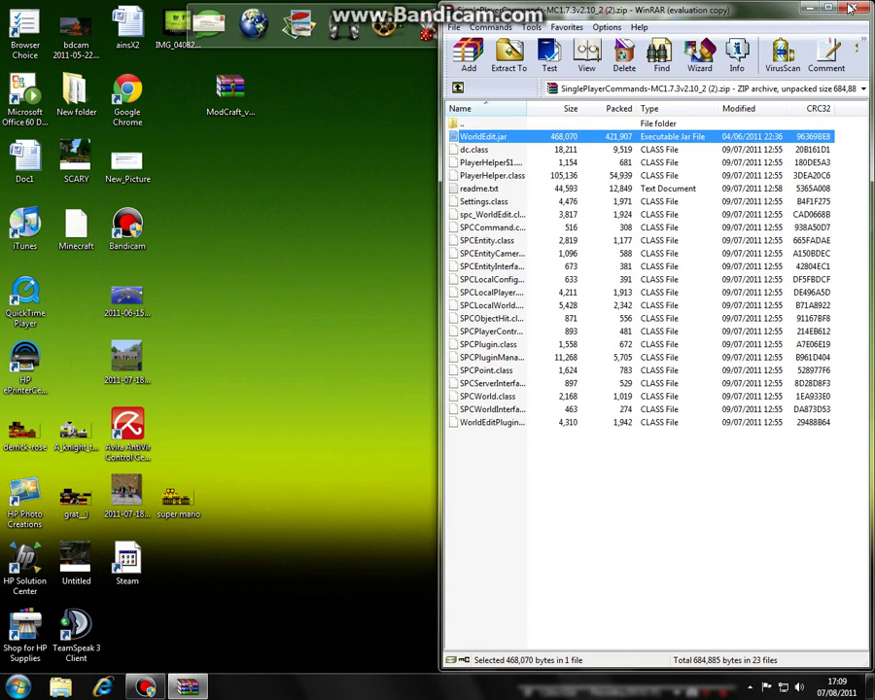
{"action": "left_click", "coordinate": [855, 8]}
Launch Minecraft from the desktop, allow it to run, and log in again after the connection error.
{"action": "double_click", "coordinate": [845, 292]}
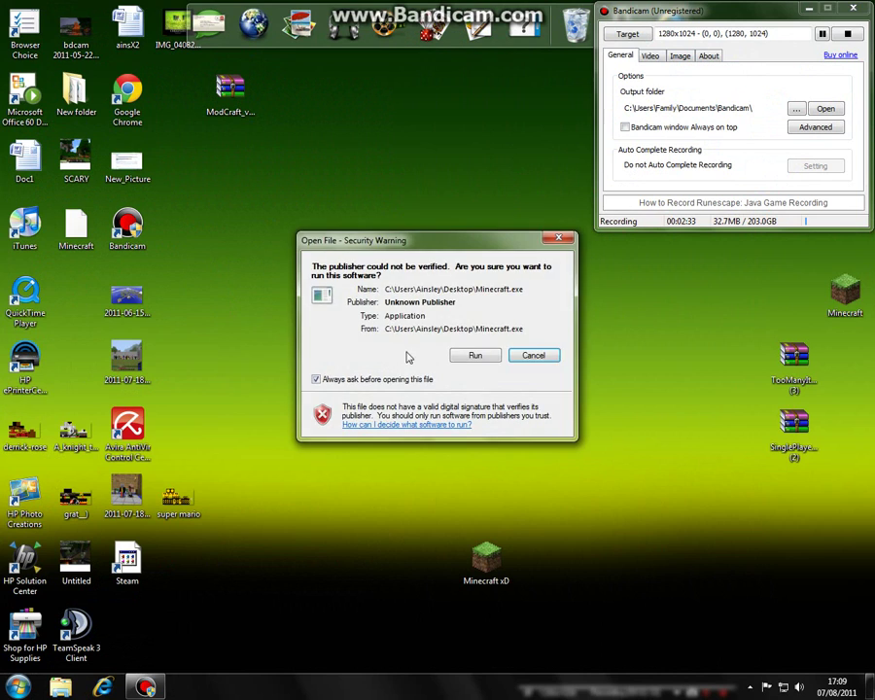
{"action": "left_click", "coordinate": [470, 354]}
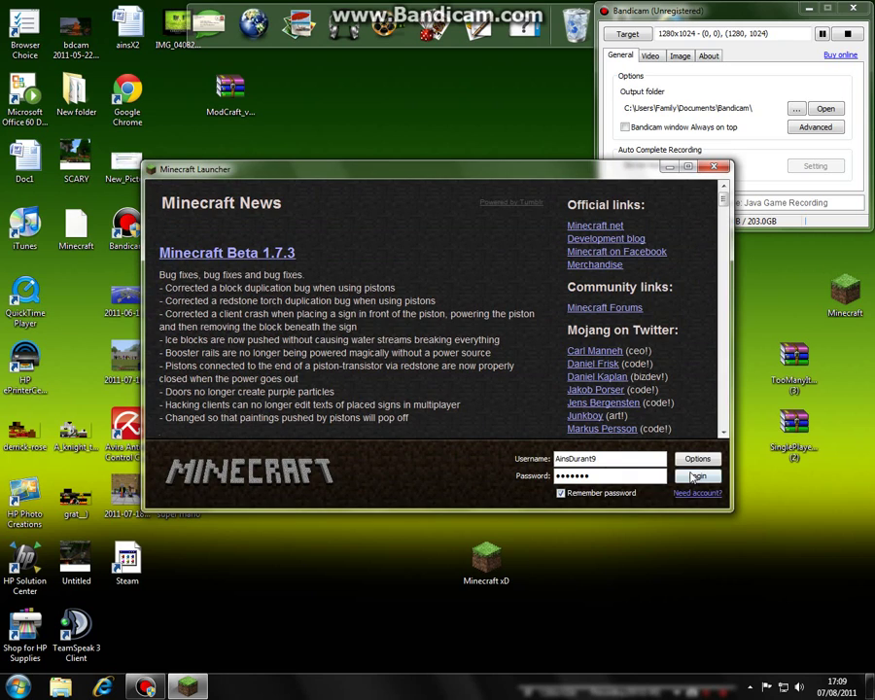
{"action": "left_click", "coordinate": [696, 477]}
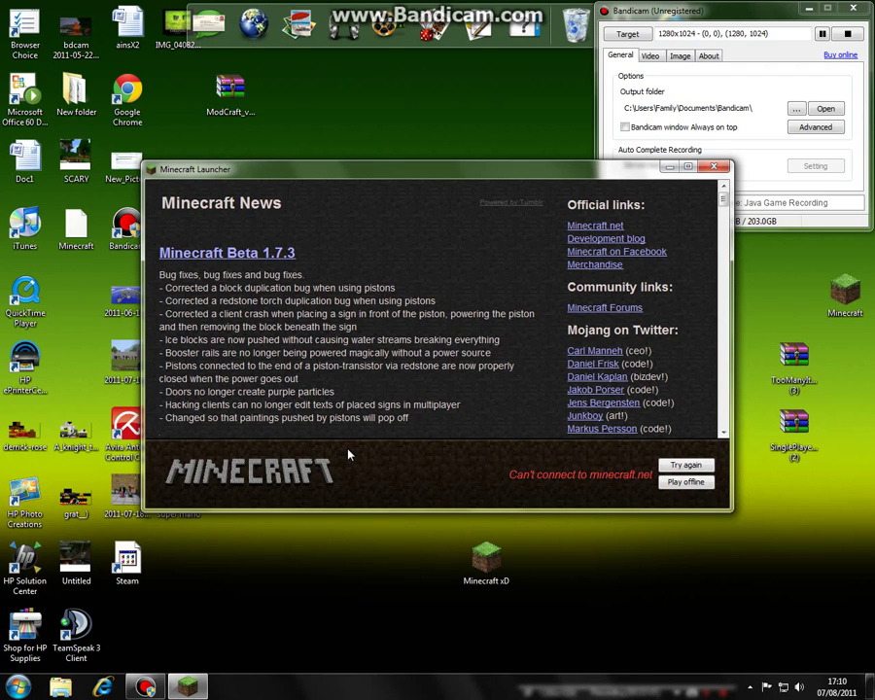
{"action": "left_click", "coordinate": [686, 466]}
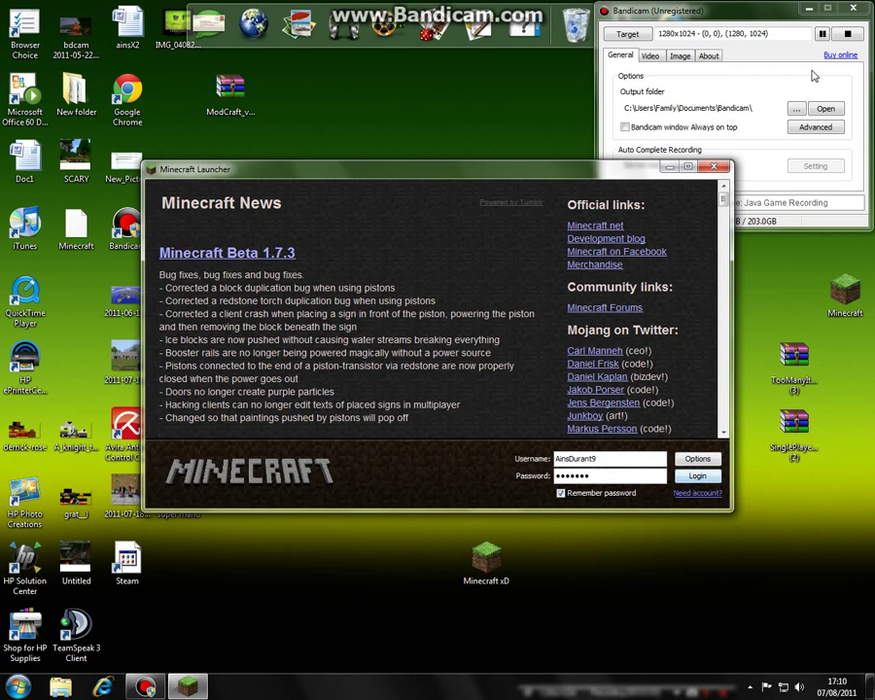
{"action": "left_click", "coordinate": [697, 475]}
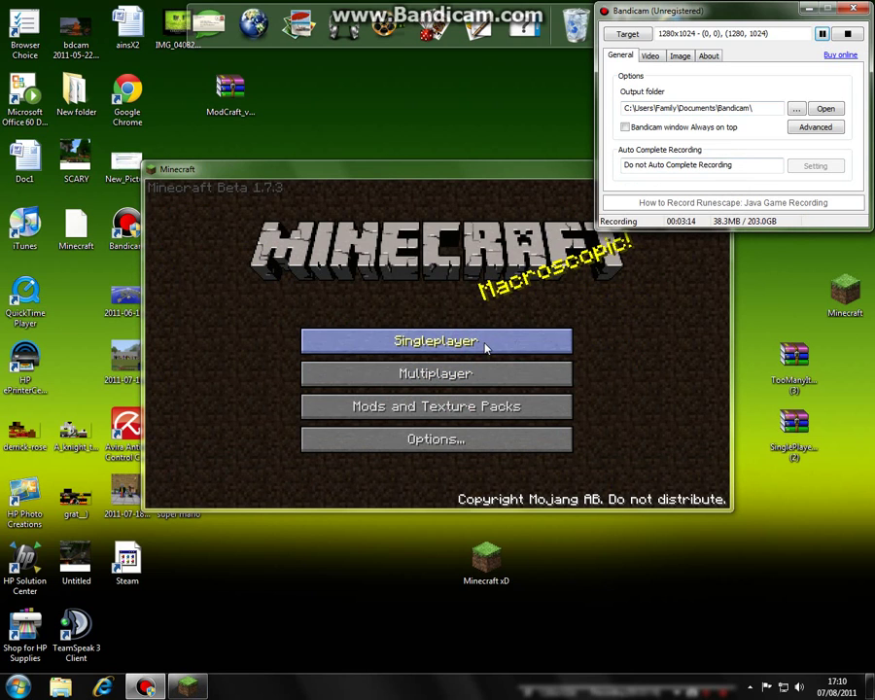
Load the single-player world 'New World' and maximize the game window.
{"action": "left_click", "coordinate": [485, 345]}
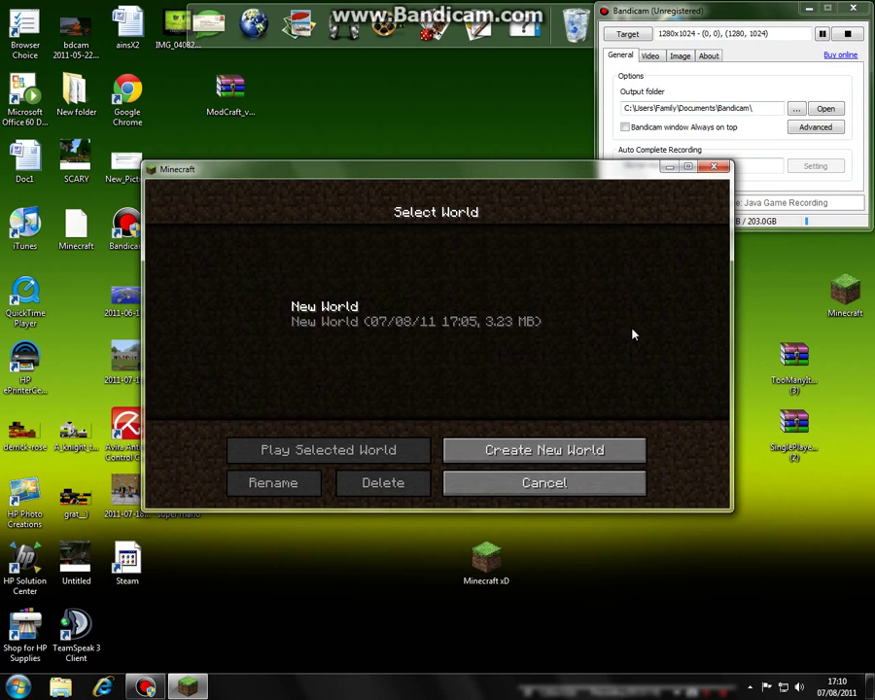
{"action": "left_click", "coordinate": [389, 319]}
{"action": "left_click", "coordinate": [372, 453]}
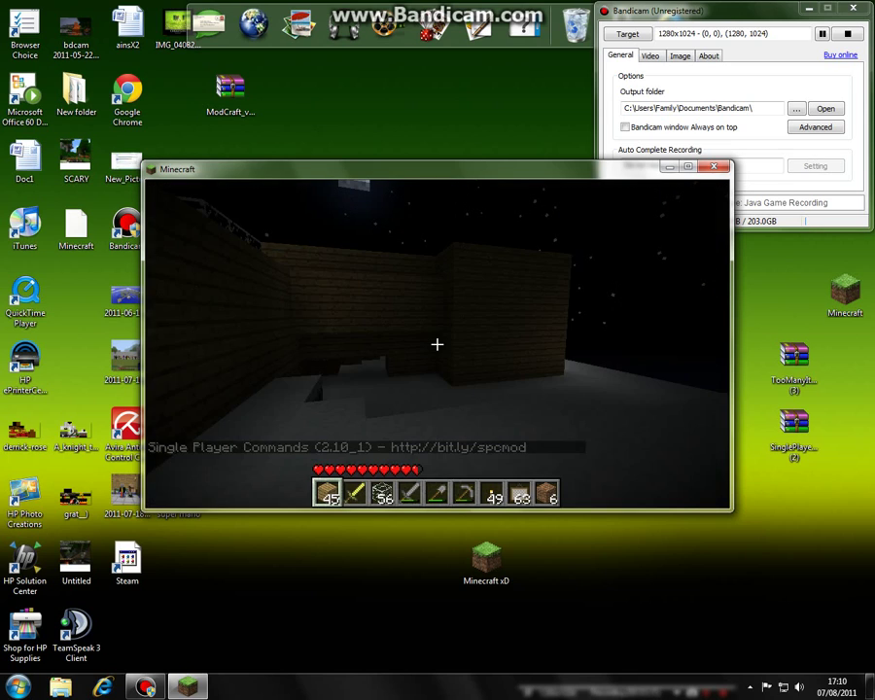
{"action": "mouse_move", "coordinate": [437, 344]}
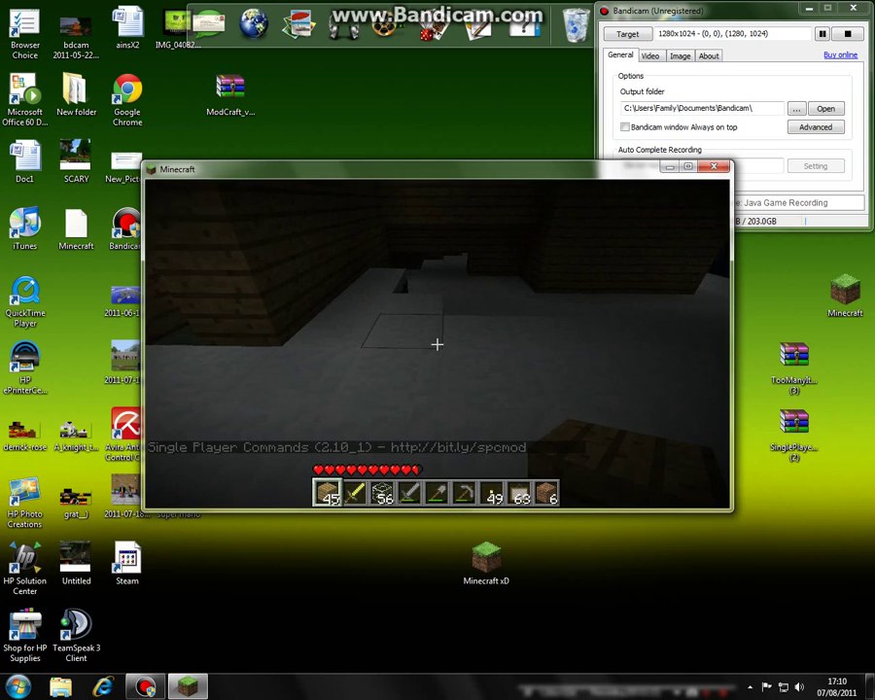
{"action": "key", "text": "Escape"}
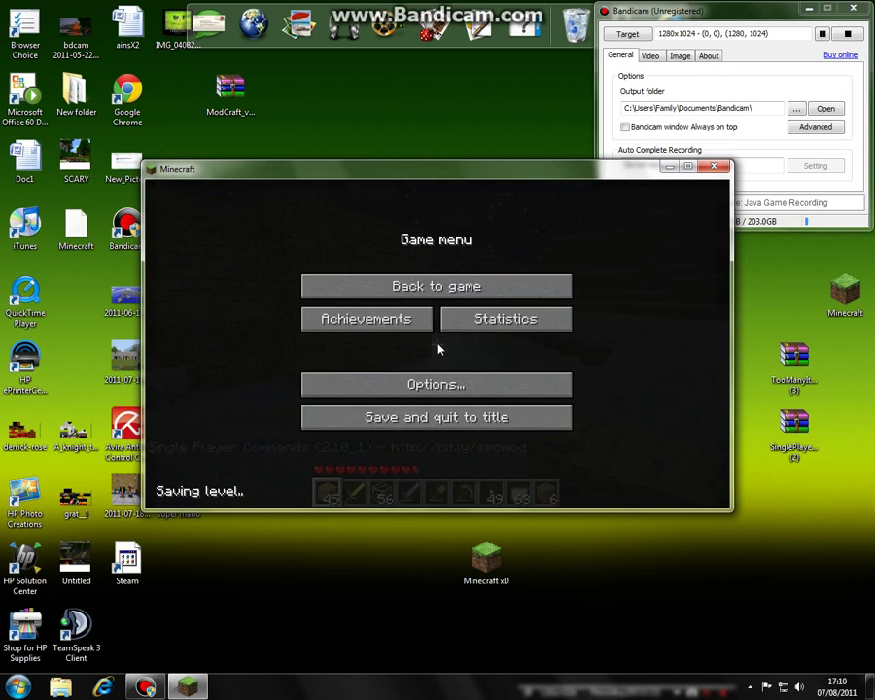
{"action": "key", "text": "Escape"}
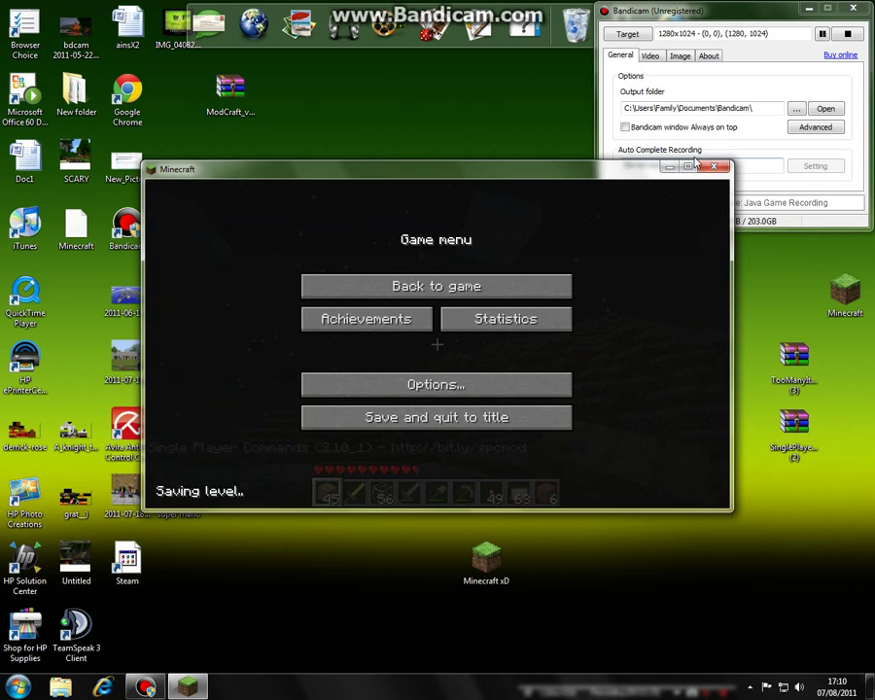
{"action": "left_click", "coordinate": [687, 169]}
{"action": "left_click", "coordinate": [437, 226]}
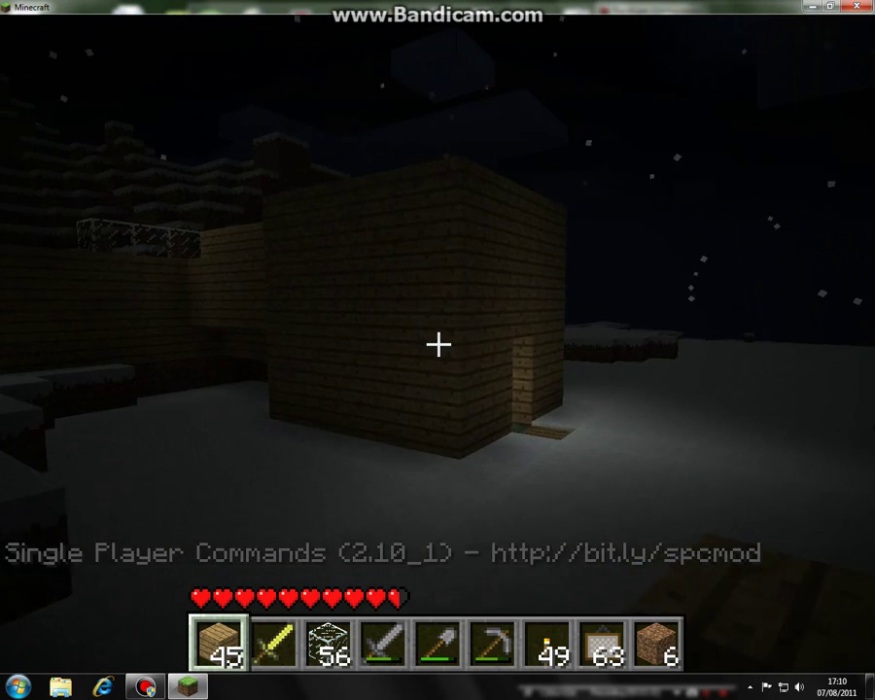
Get the WorldEdit wand with //wand and equip the wooden axe from slot 3.
{"action": "key", "text": "w"}
{"action": "key", "text": "t"}
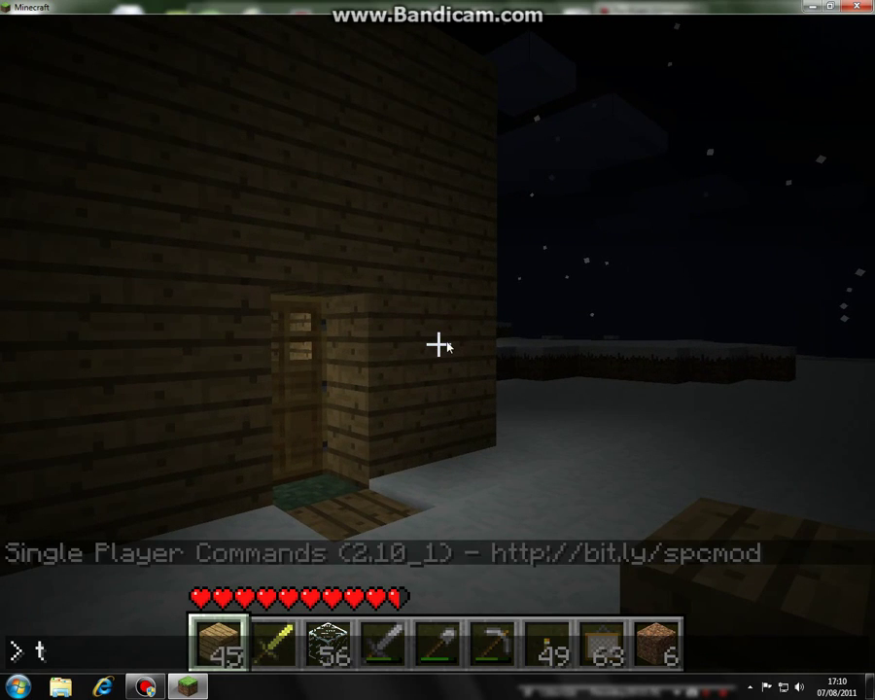
{"action": "type", "text": "//wand"}
{"action": "key", "text": "Return"}
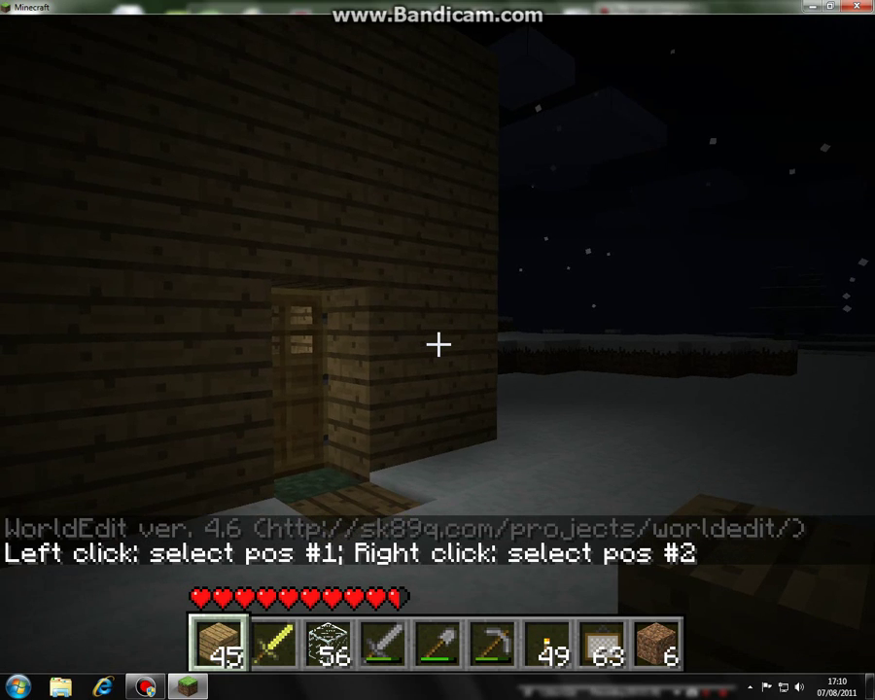
{"action": "key", "text": "e"}
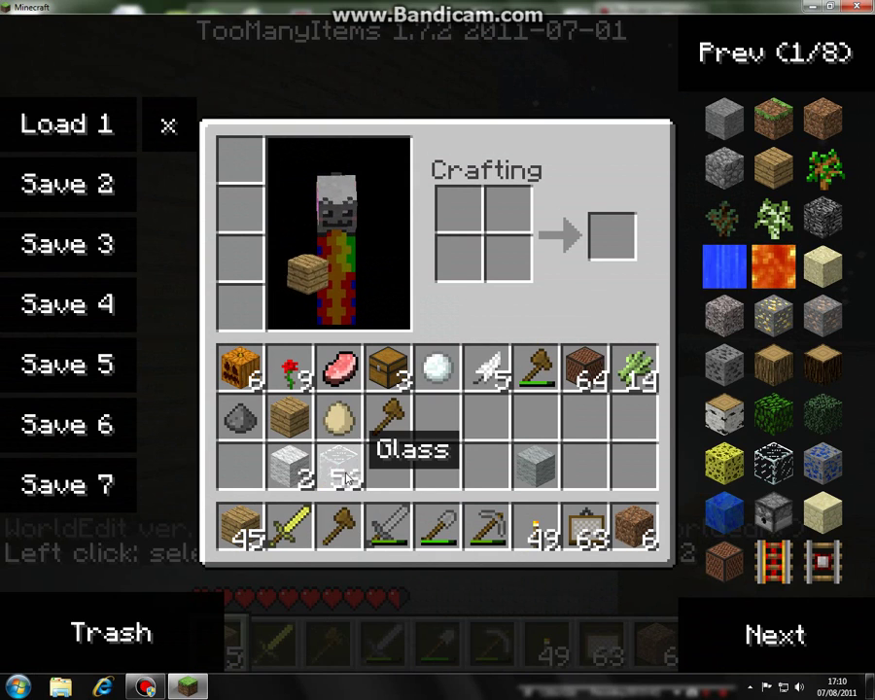
{"action": "key", "text": "e"}
{"action": "key", "text": "3"}
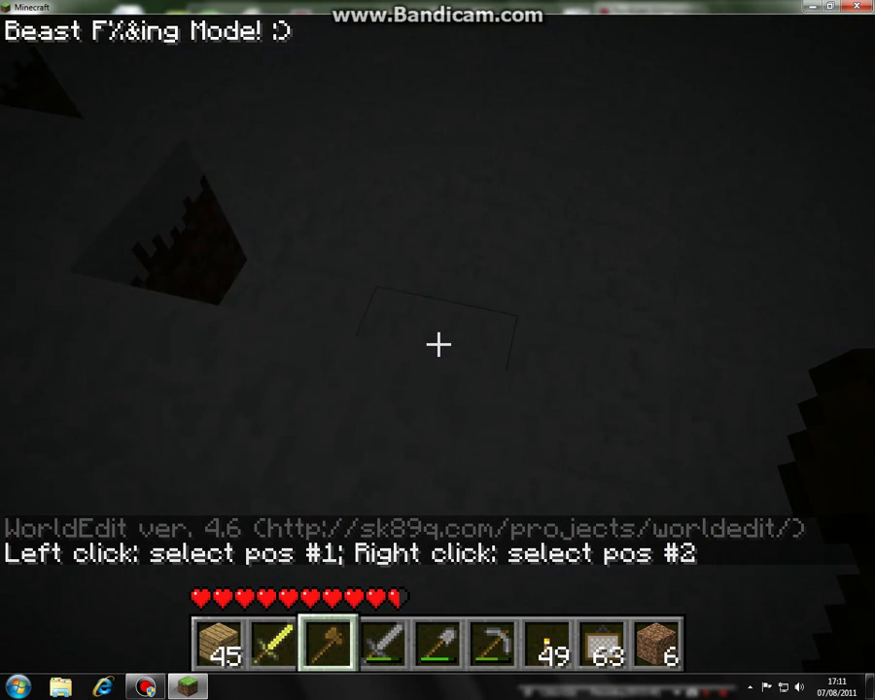
Mark both region corners with the wand and clear the region's blocks with //set 0.
{"action": "left_click", "coordinate": [439, 344]}
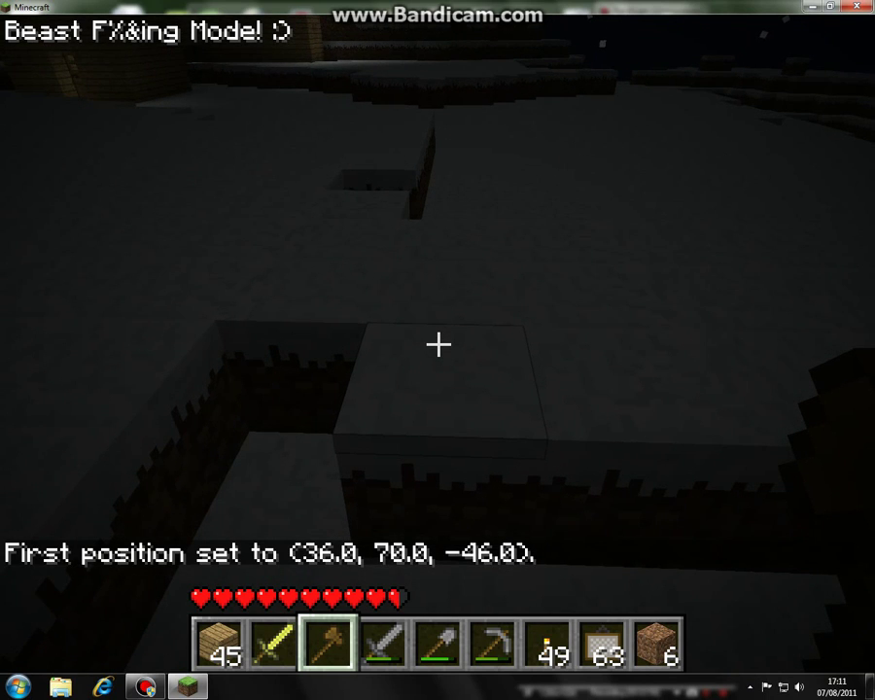
{"action": "right_click", "coordinate": [438, 344]}
{"action": "key", "text": "t"}
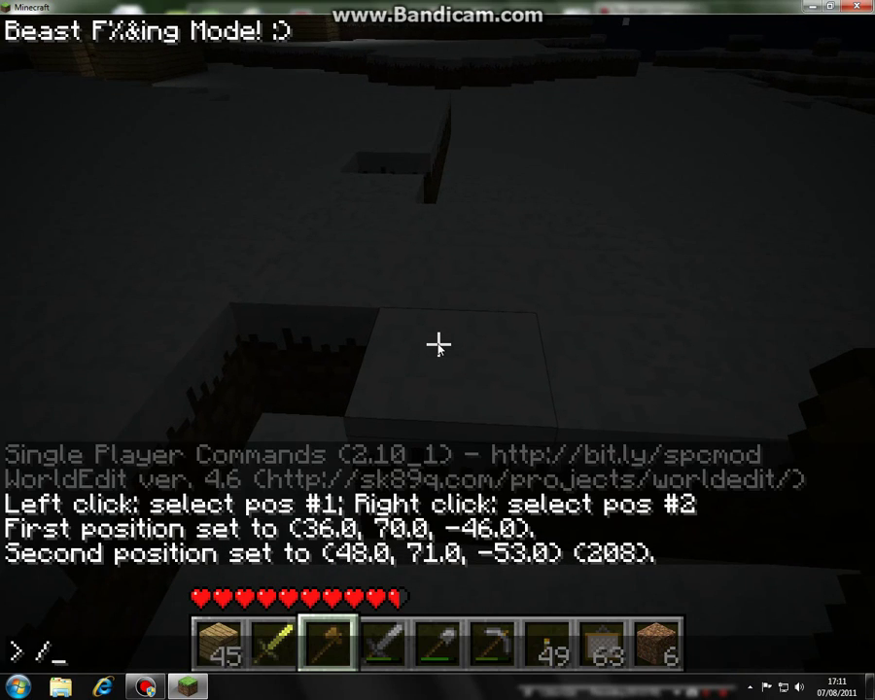
{"action": "key", "text": "Return"}
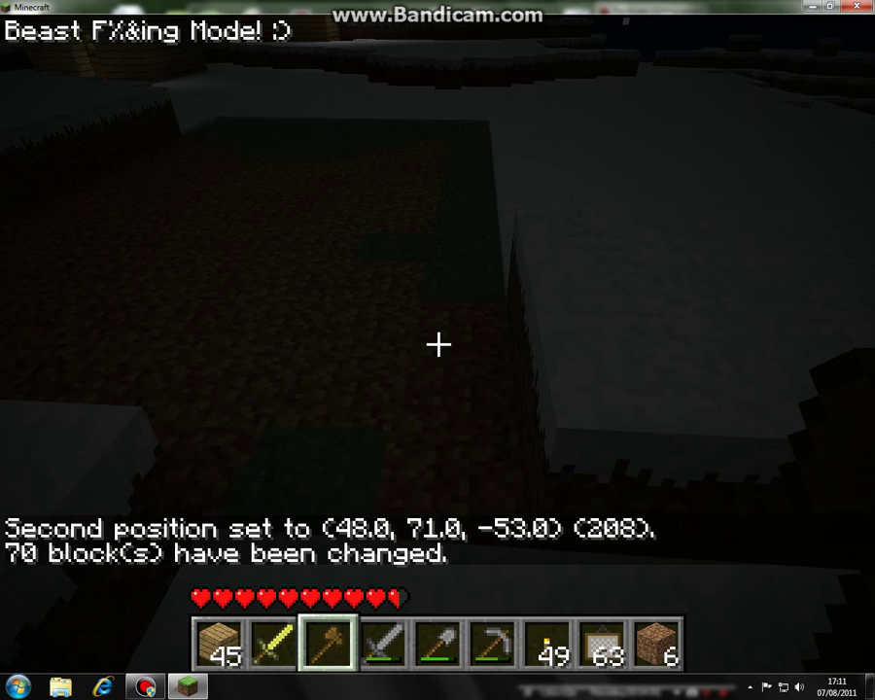
{"action": "key", "text": "s"}
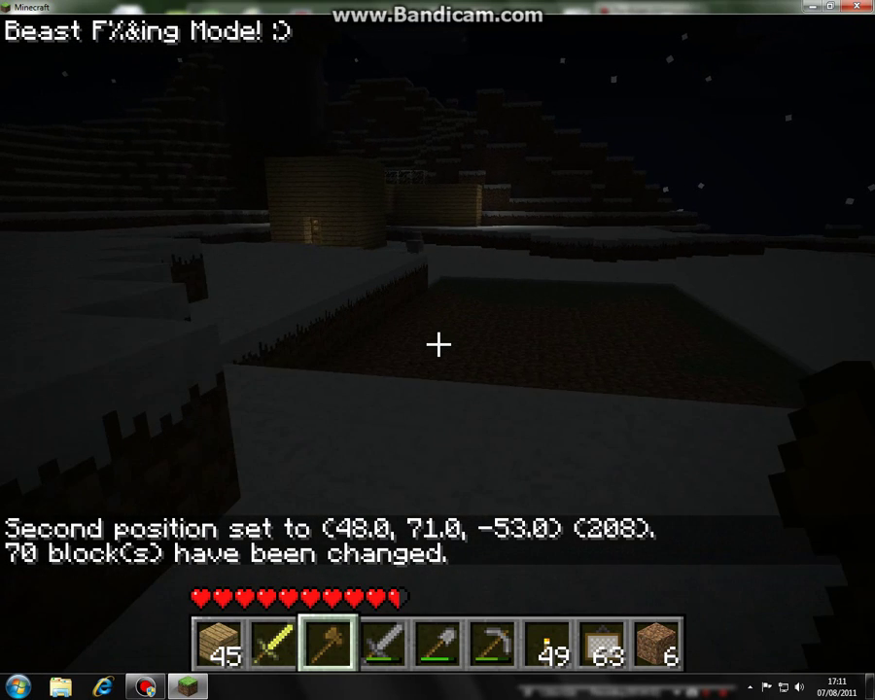
Undo the clearing with /undo, top the torches up to 64 with /i 50, and hold them.
{"action": "key", "text": "slash"}
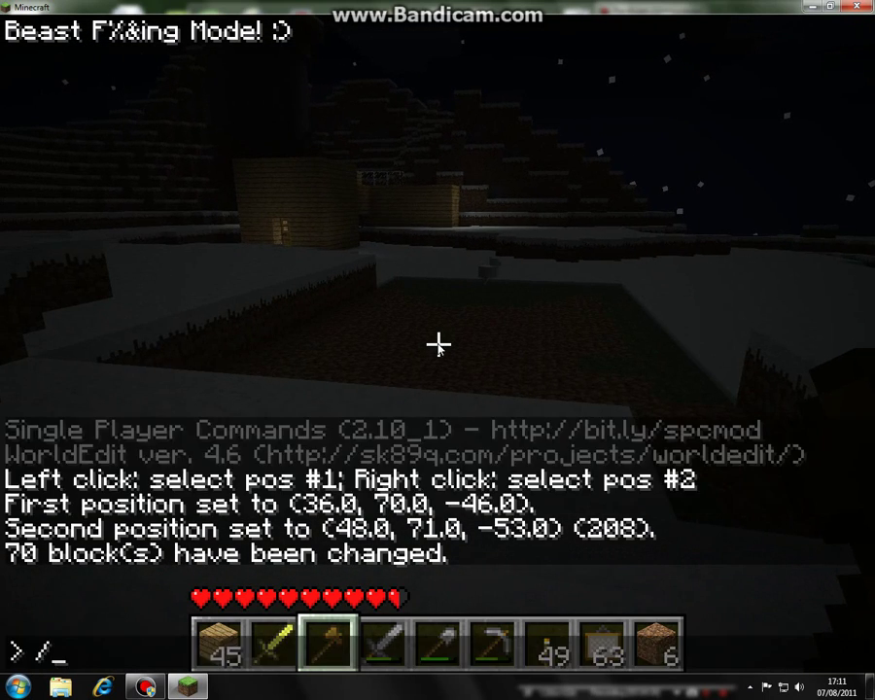
{"action": "key", "text": "Return"}
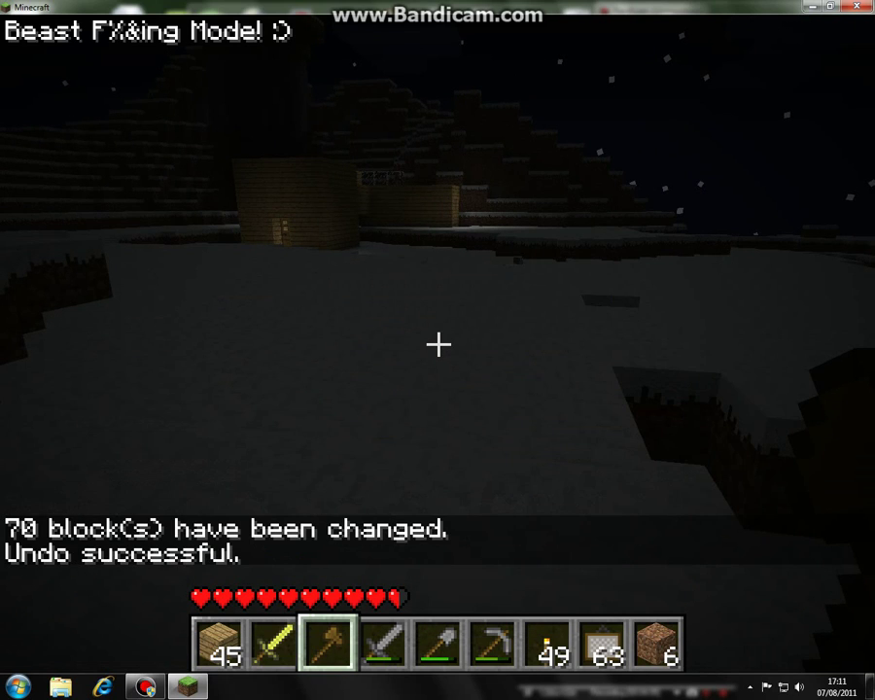
{"action": "key", "text": "slash"}
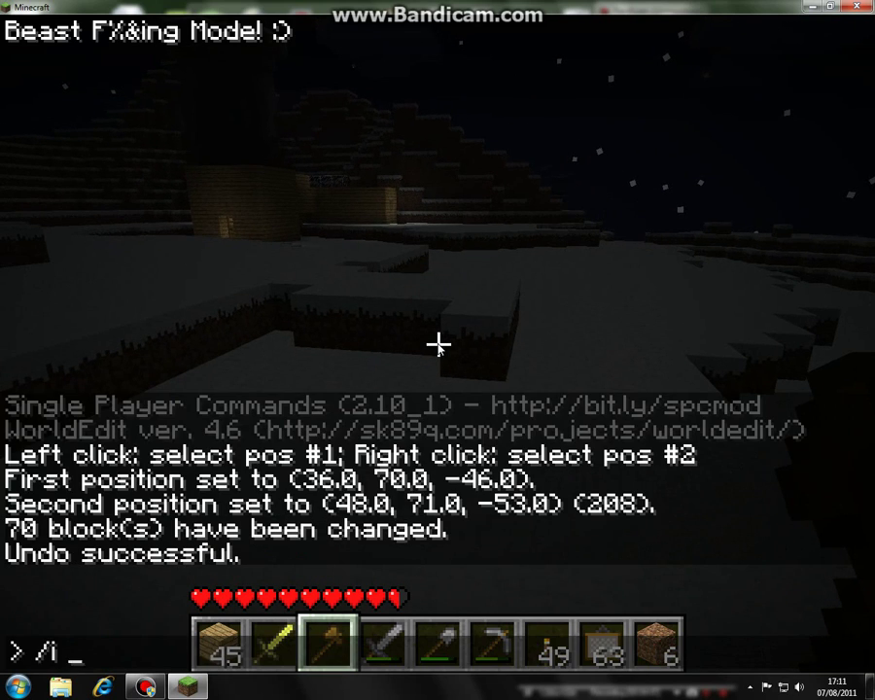
{"action": "key", "text": "Return"}
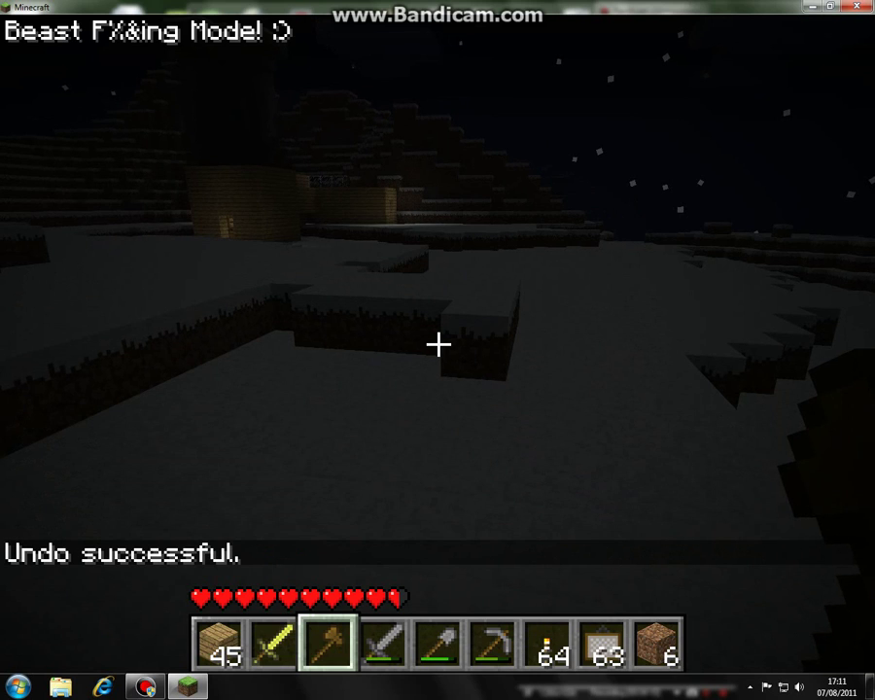
{"action": "key", "text": "6"}
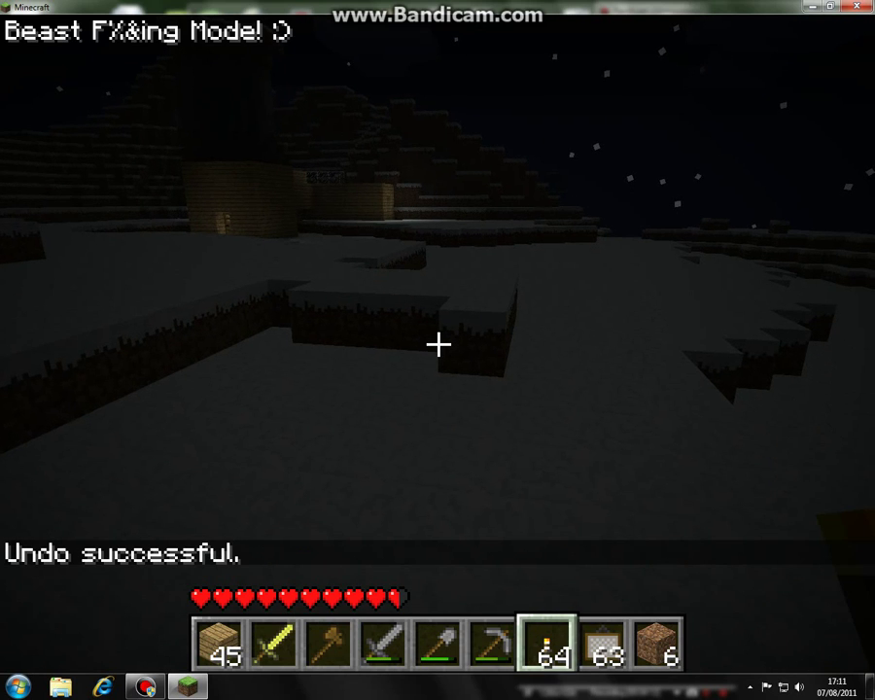